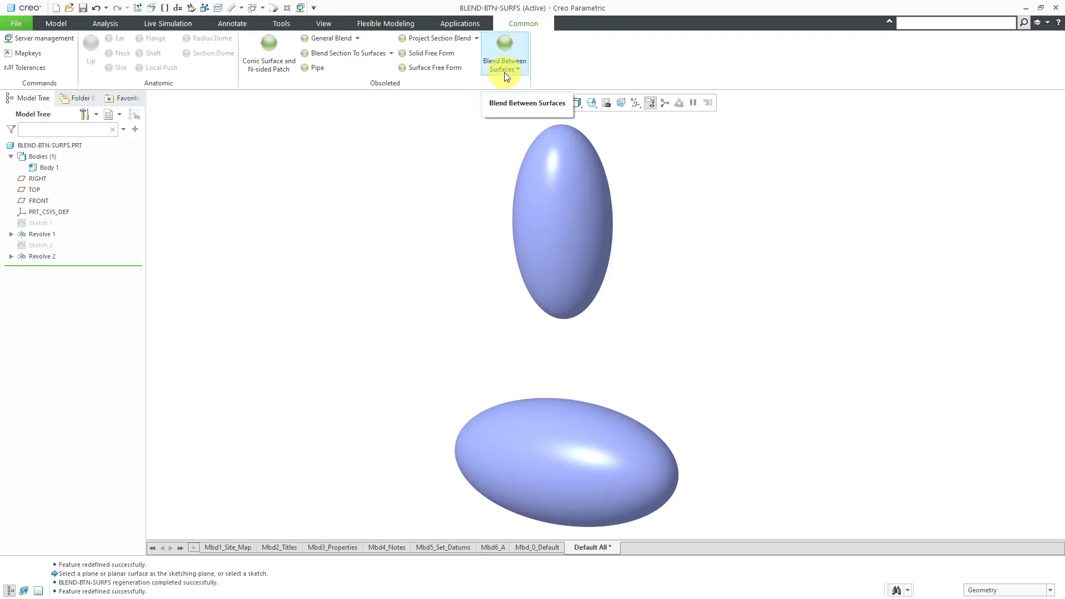
- Open the Creo Parametric Options dialog from the File menu
{"action": "left_click", "coordinate": [19, 25]}
{"action": "left_click", "coordinate": [46, 271]}
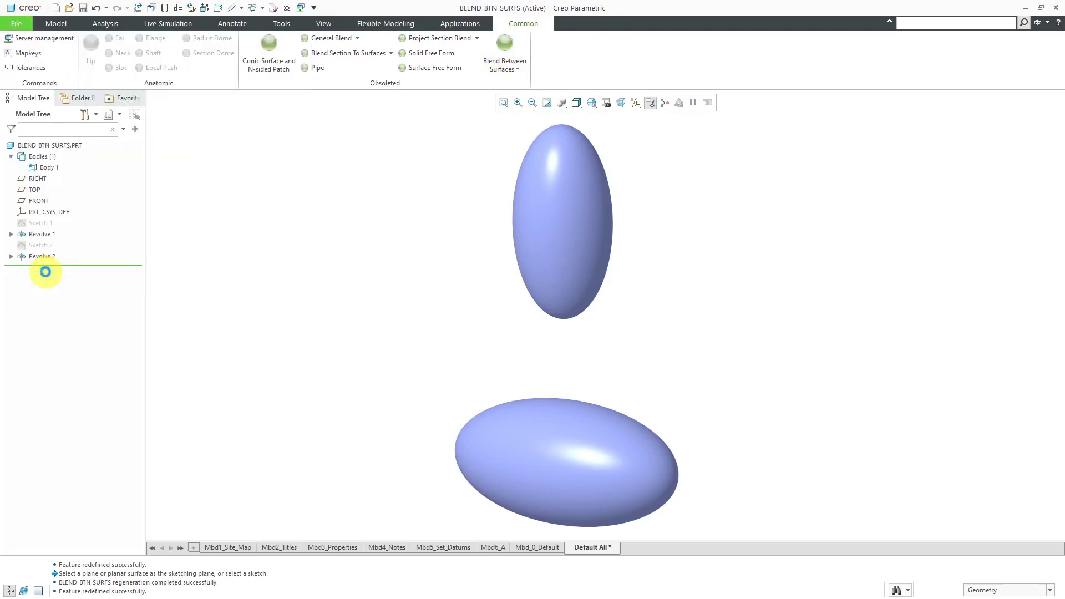
- In Configuration Editor, confirm enable_obsoleted_features is yes, then cancel the Options dialog
{"action": "left_click", "coordinate": [307, 362]}
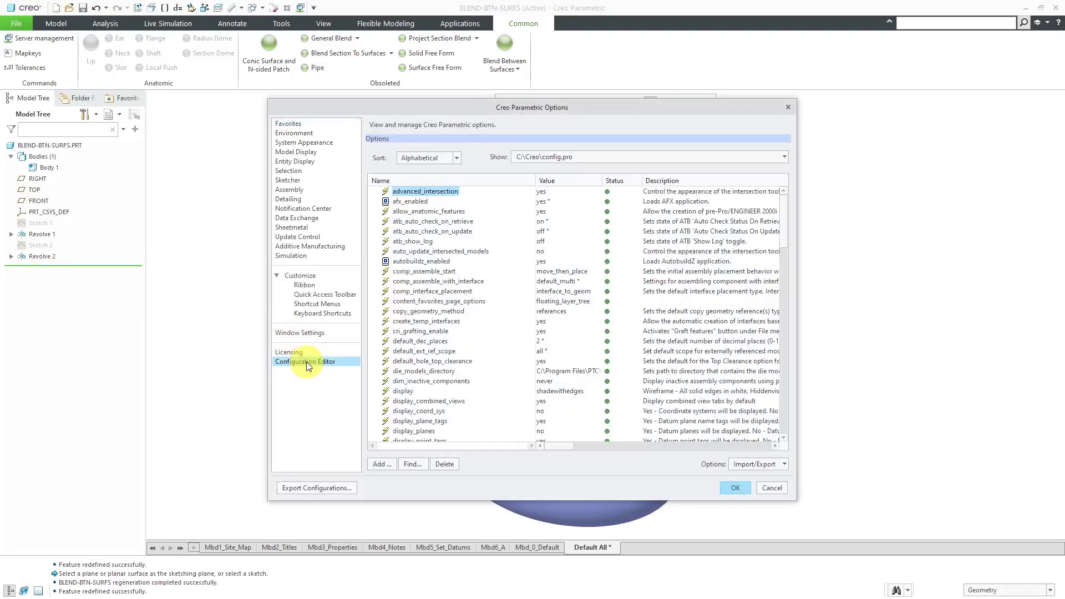
{"action": "left_click", "coordinate": [784, 320]}
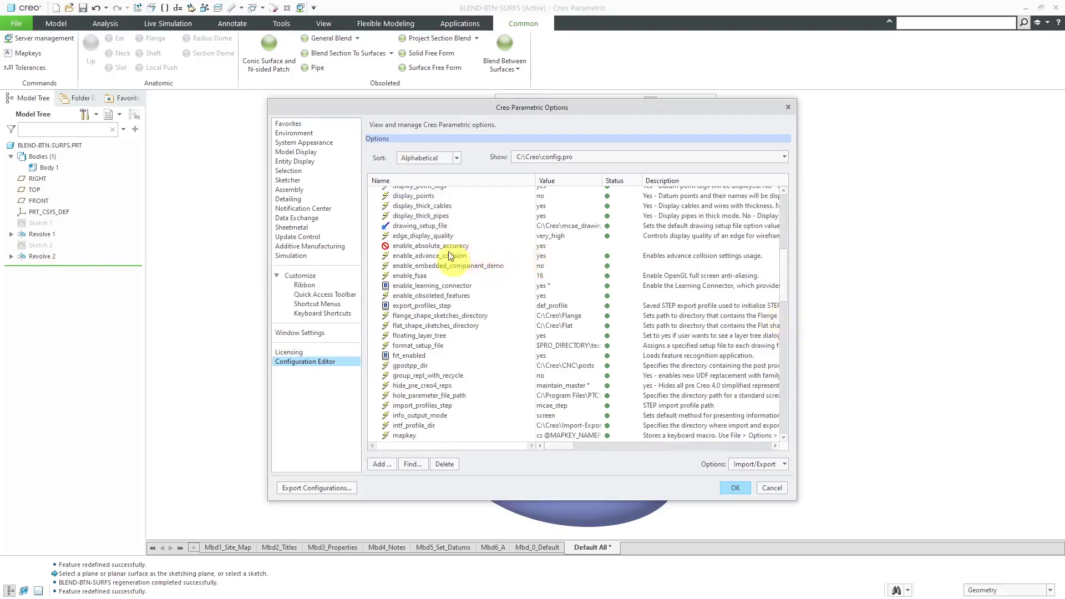
{"action": "left_click", "coordinate": [449, 296]}
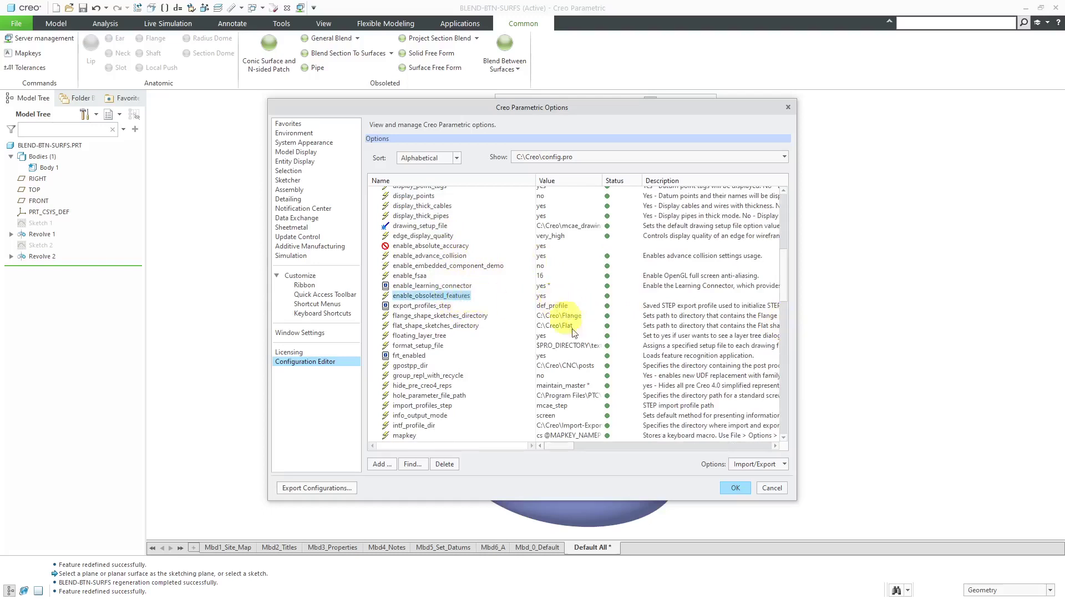
{"action": "left_click", "coordinate": [772, 488]}
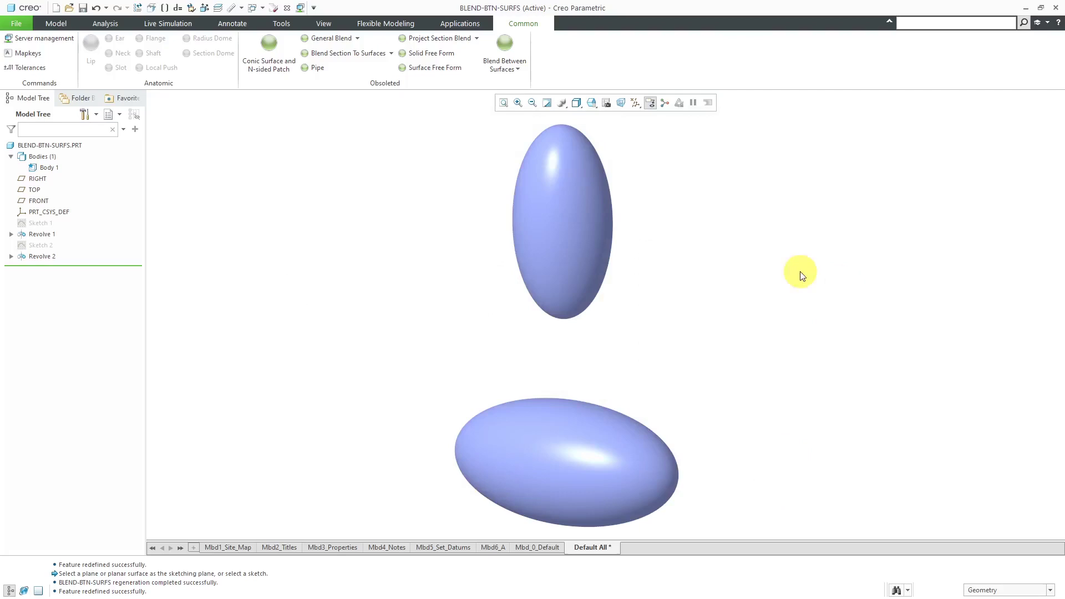
{"action": "left_click", "coordinate": [921, 27]}
{"action": "left_click", "coordinate": [25, 25]}
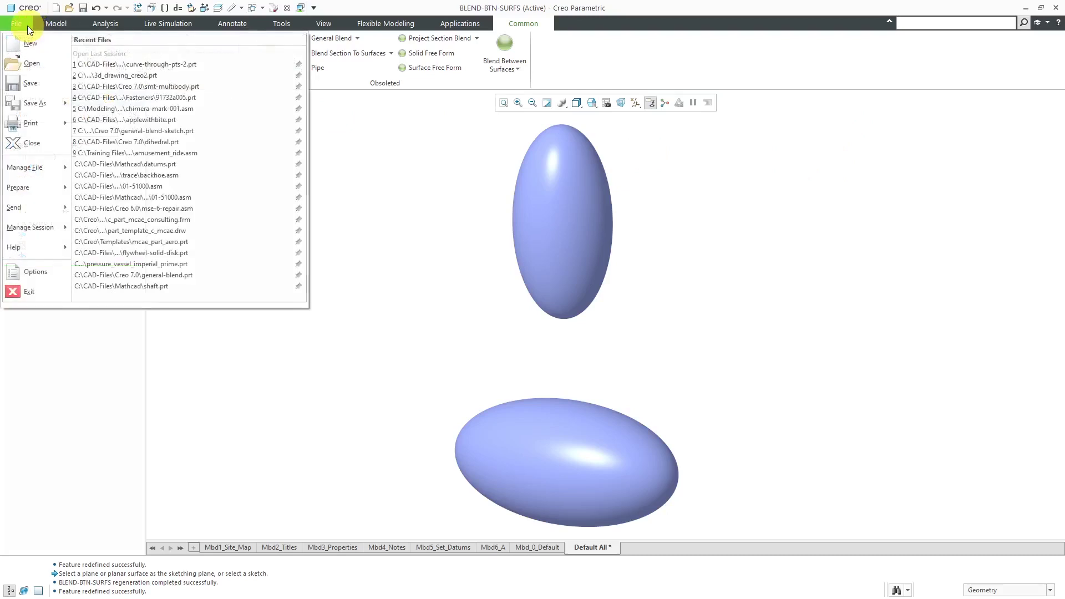
{"action": "left_click", "coordinate": [52, 270]}
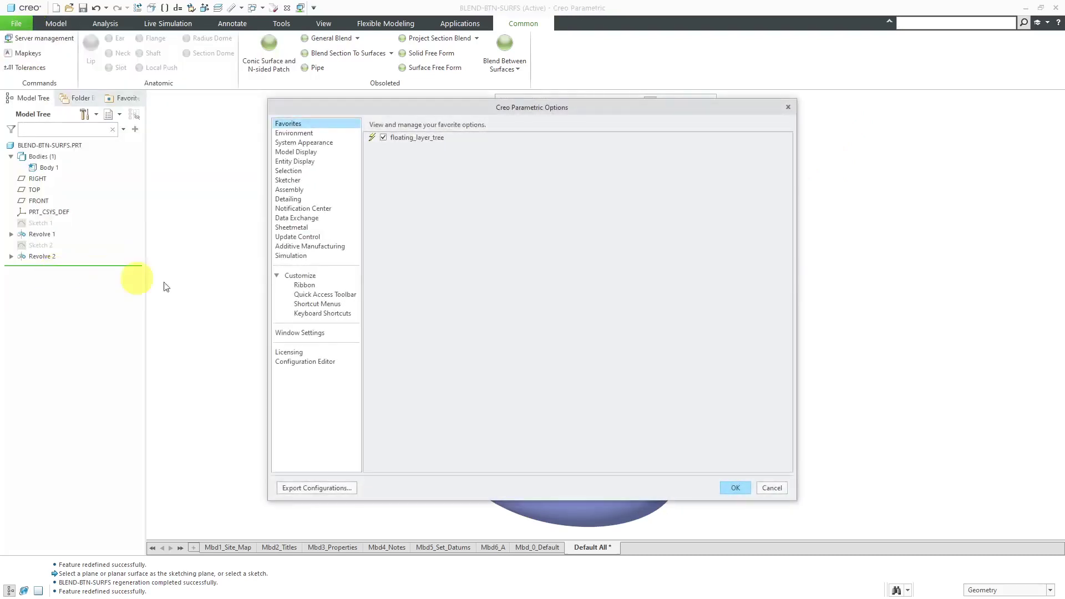
{"action": "left_click", "coordinate": [305, 285]}
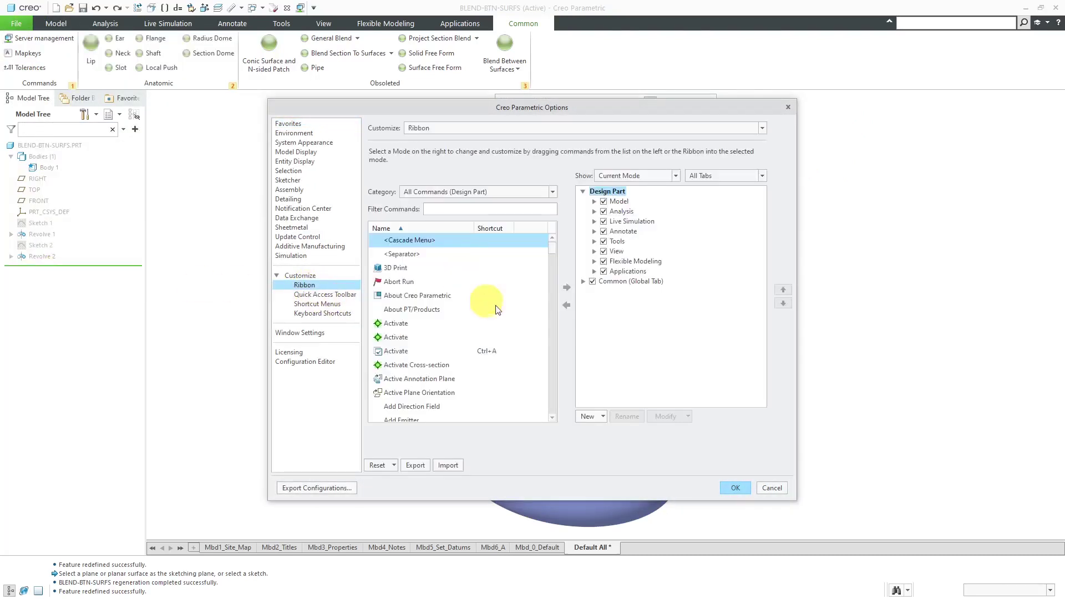
{"action": "left_click", "coordinate": [584, 282]}
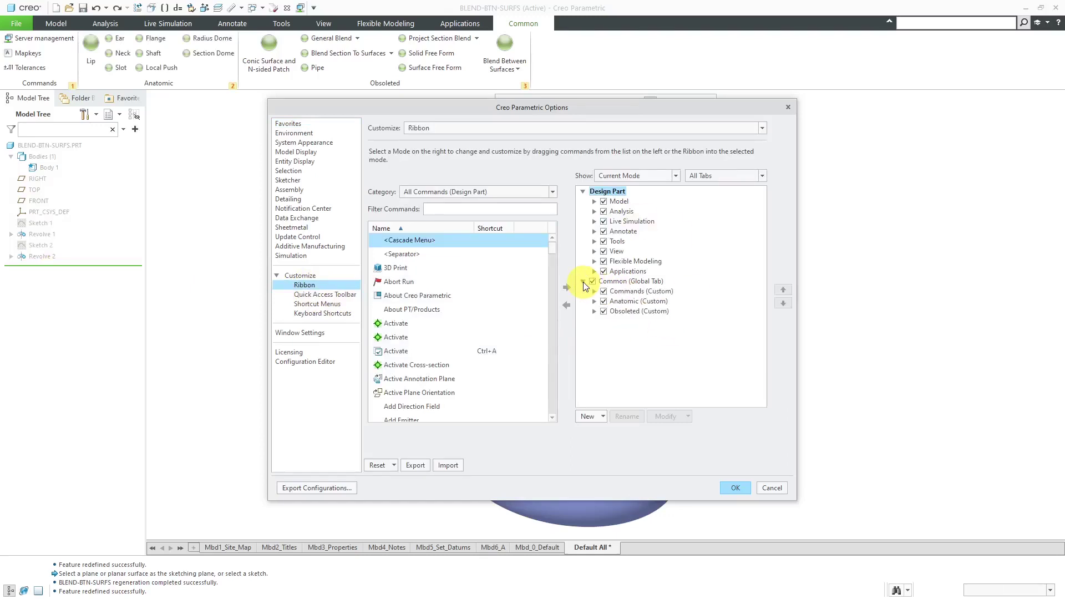
{"action": "left_click", "coordinate": [595, 312]}
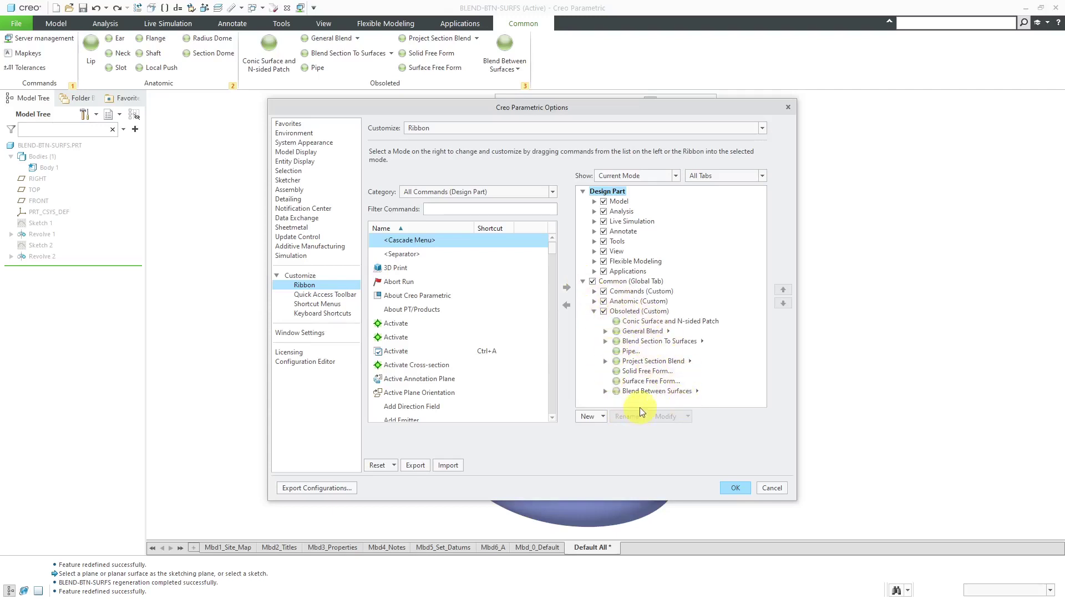
{"action": "left_click", "coordinate": [773, 489]}
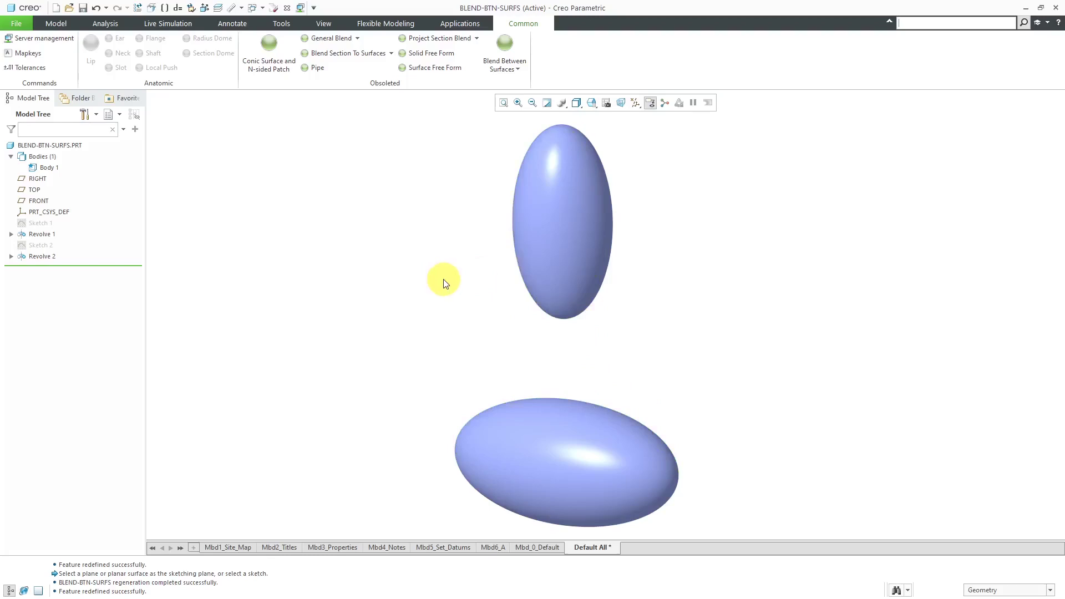
- Show the Blend Between Surfaces dropdown with its Protrusion, Surface and Cut options
{"action": "left_click", "coordinate": [503, 71]}
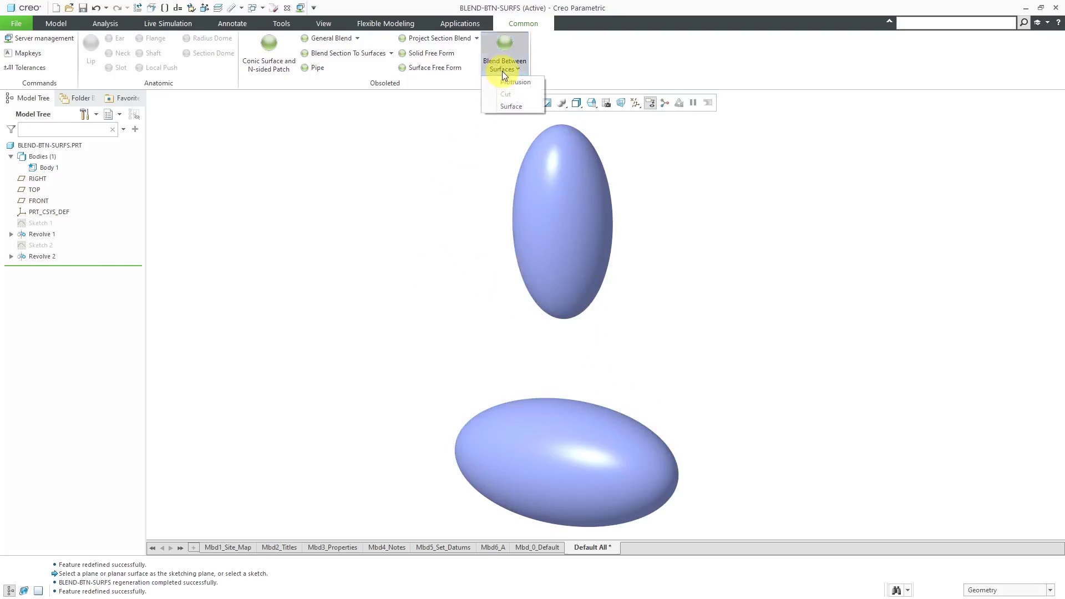
- Blend the lower and upper ellipsoids into a tangent cone-like surface, Surface id 293
{"action": "left_click", "coordinate": [517, 107]}
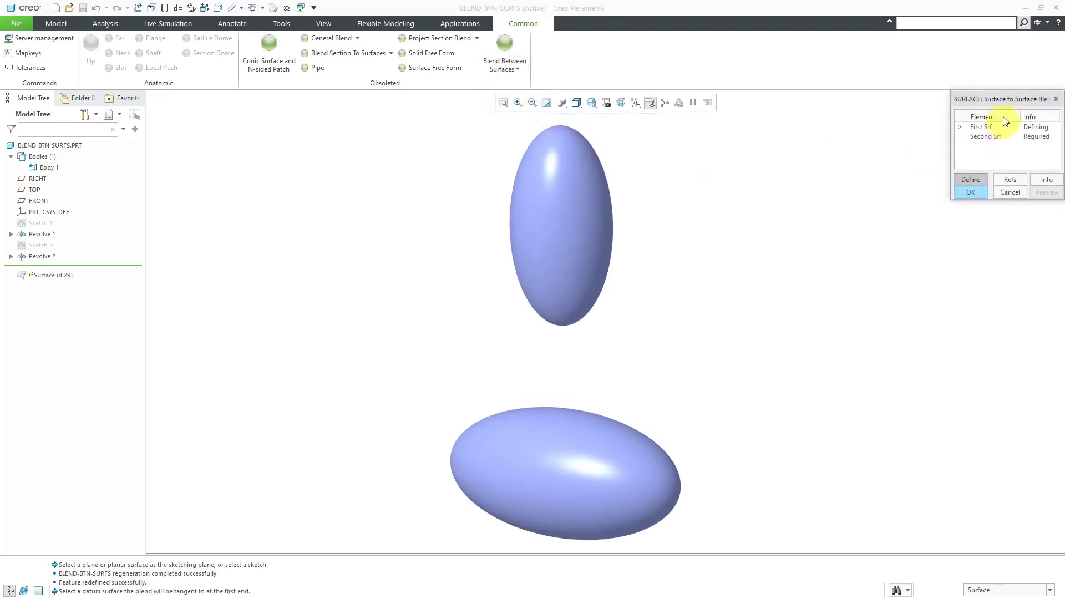
{"action": "left_click_drag", "start_coordinate": [998, 98], "coordinate": [894, 128]}
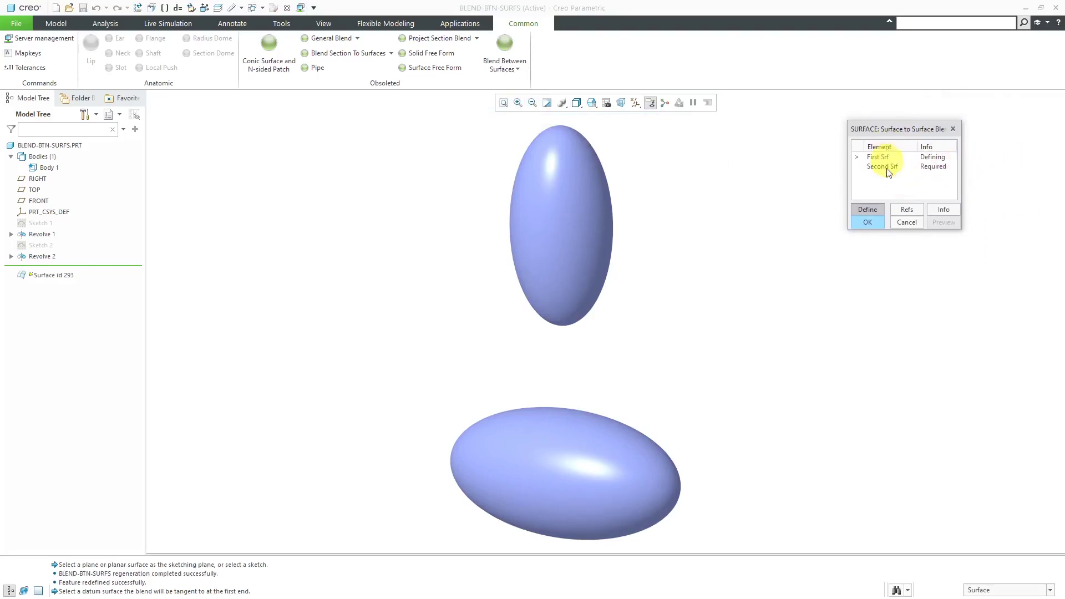
{"action": "left_click", "coordinate": [602, 461]}
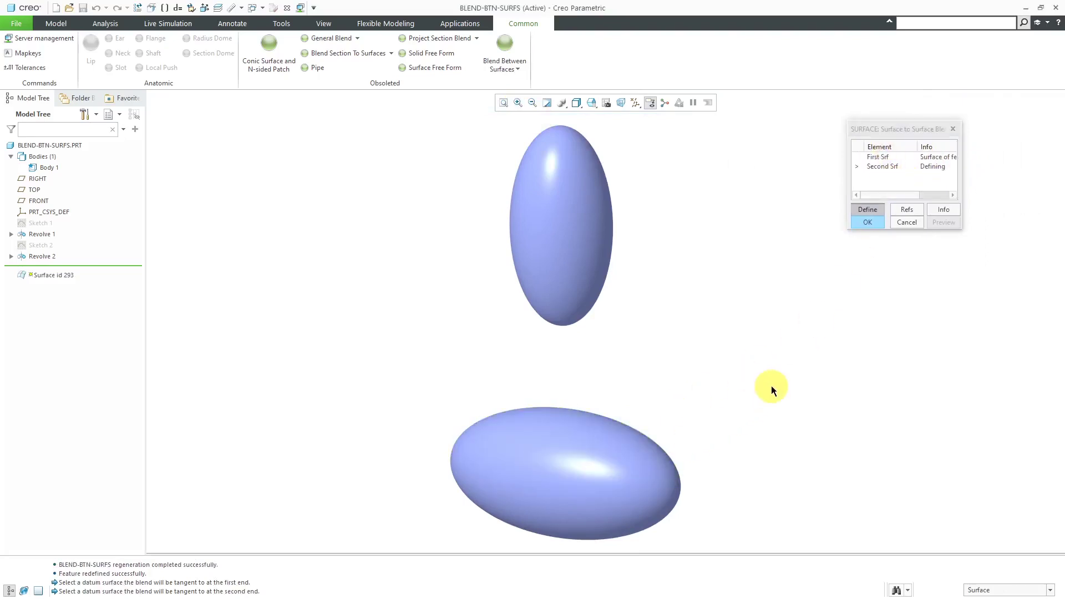
{"action": "left_click", "coordinate": [585, 273]}
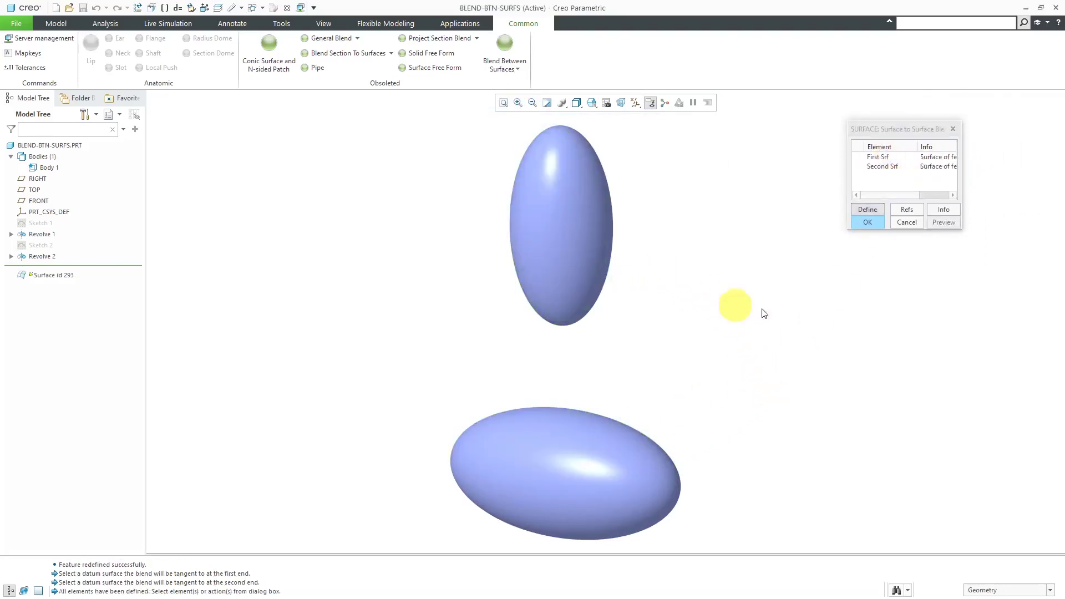
{"action": "left_click", "coordinate": [949, 220]}
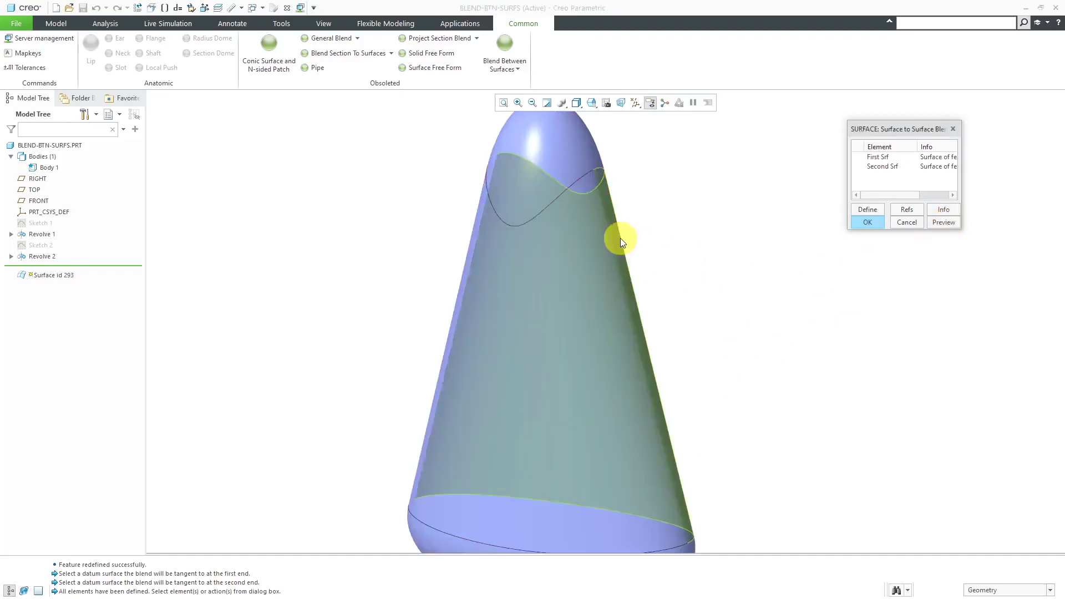
{"action": "mouse_move", "coordinate": [631, 250]}
{"action": "middle_mouse_down"}
{"action": "mouse_move", "coordinate": [528, 238]}
{"action": "mouse_move", "coordinate": [658, 304]}
{"action": "mouse_move", "coordinate": [727, 226]}
{"action": "mouse_move", "coordinate": [639, 227]}
{"action": "mouse_move", "coordinate": [654, 264]}
{"action": "mouse_move", "coordinate": [647, 235]}
{"action": "mouse_move", "coordinate": [630, 255]}
{"action": "mouse_move", "coordinate": [648, 245]}
{"action": "mouse_move", "coordinate": [547, 255]}
{"action": "mouse_move", "coordinate": [642, 250]}
{"action": "mouse_move", "coordinate": [638, 266]}
{"action": "middle_mouse_up"}
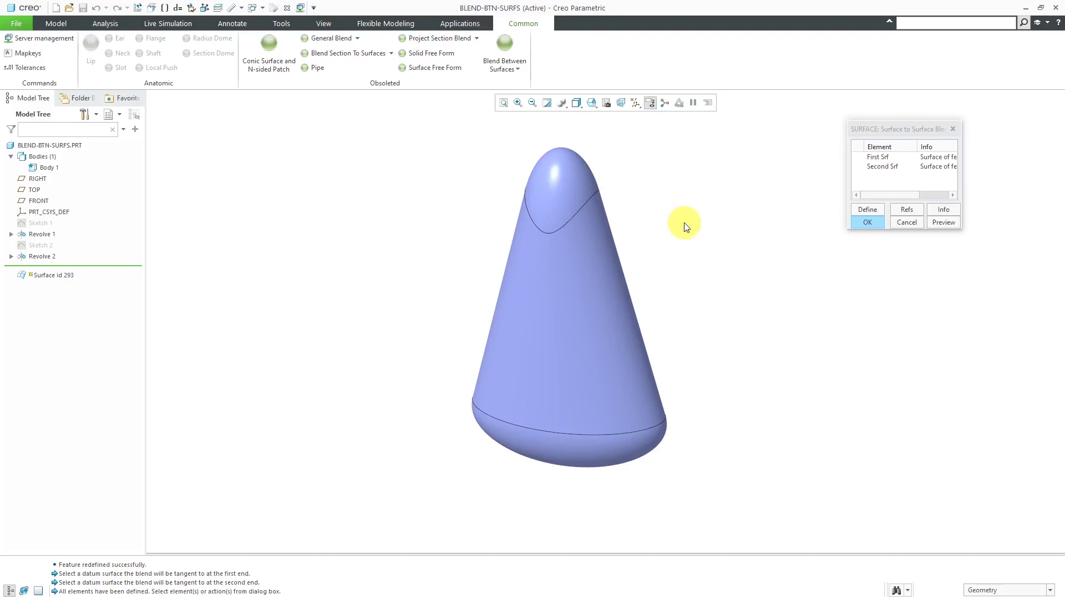
{"action": "left_click", "coordinate": [871, 222]}
{"action": "middle_click_drag", "start_coordinate": [738, 276], "coordinate": [765, 276]}
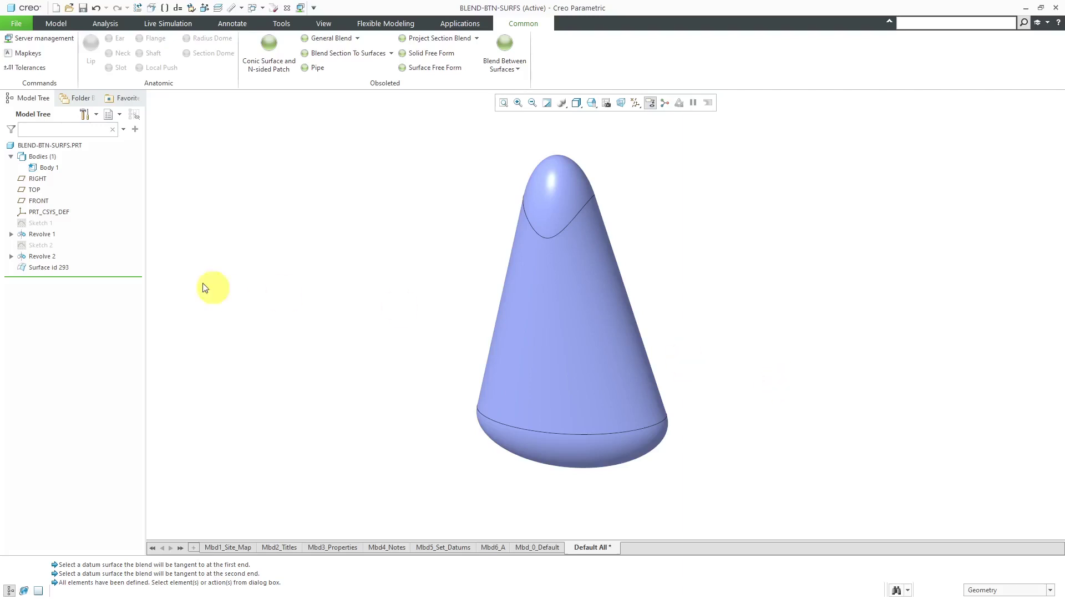
- Delete the blend surface Surface id 293
{"action": "left_click", "coordinate": [65, 270]}
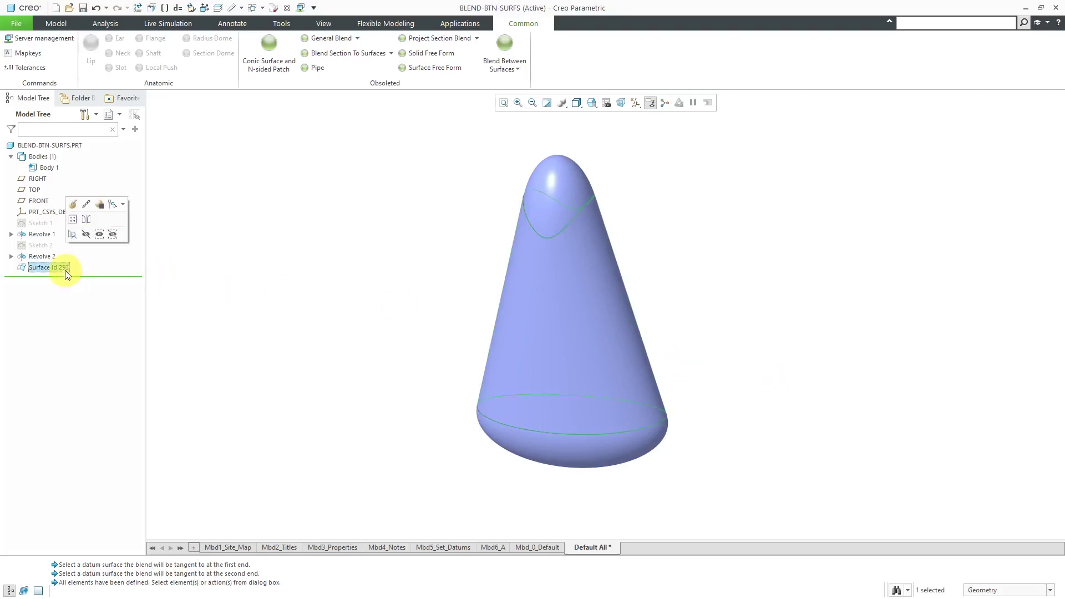
{"action": "right_click", "coordinate": [65, 271]}
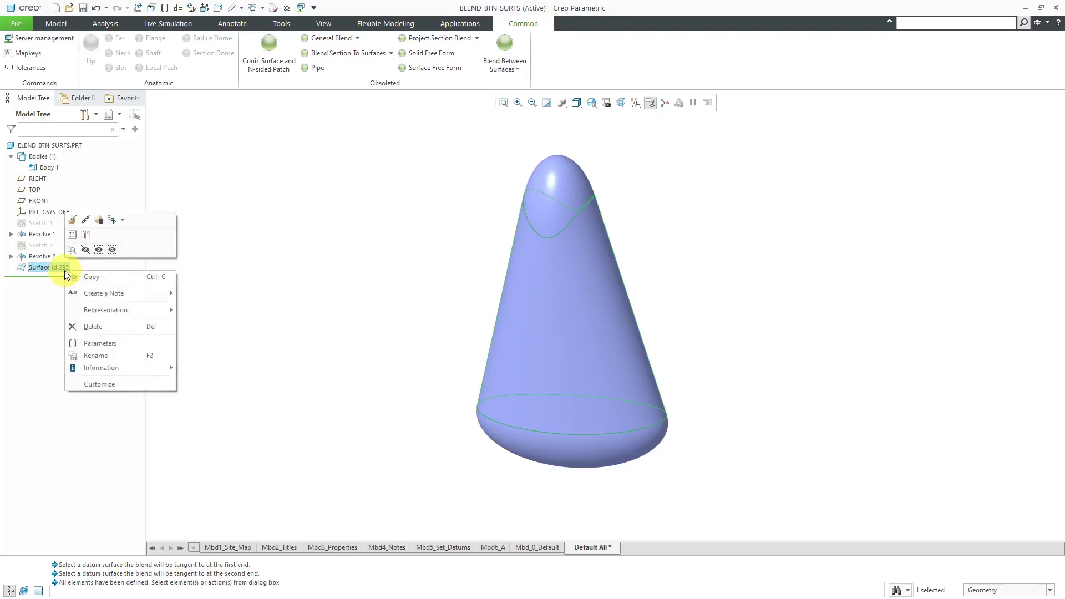
{"action": "left_click", "coordinate": [114, 327]}
{"action": "left_click", "coordinate": [500, 319]}
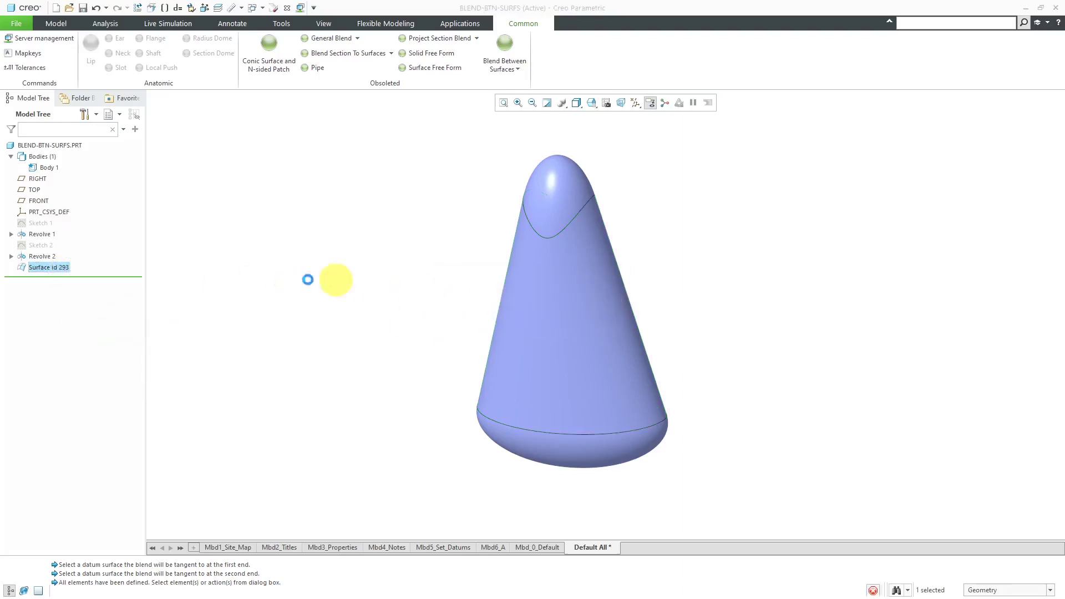
- Regenerate Revolve 1 and Revolve 2 via Edit Definition so both ellipsoids are solids
{"action": "left_click", "coordinate": [43, 234]}
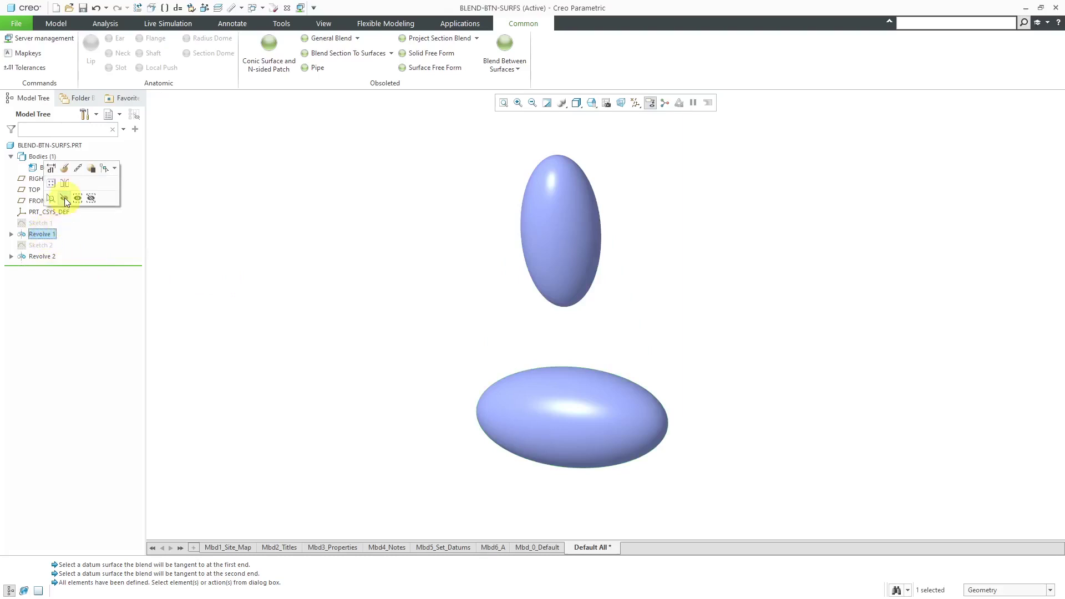
{"action": "left_click", "coordinate": [65, 171]}
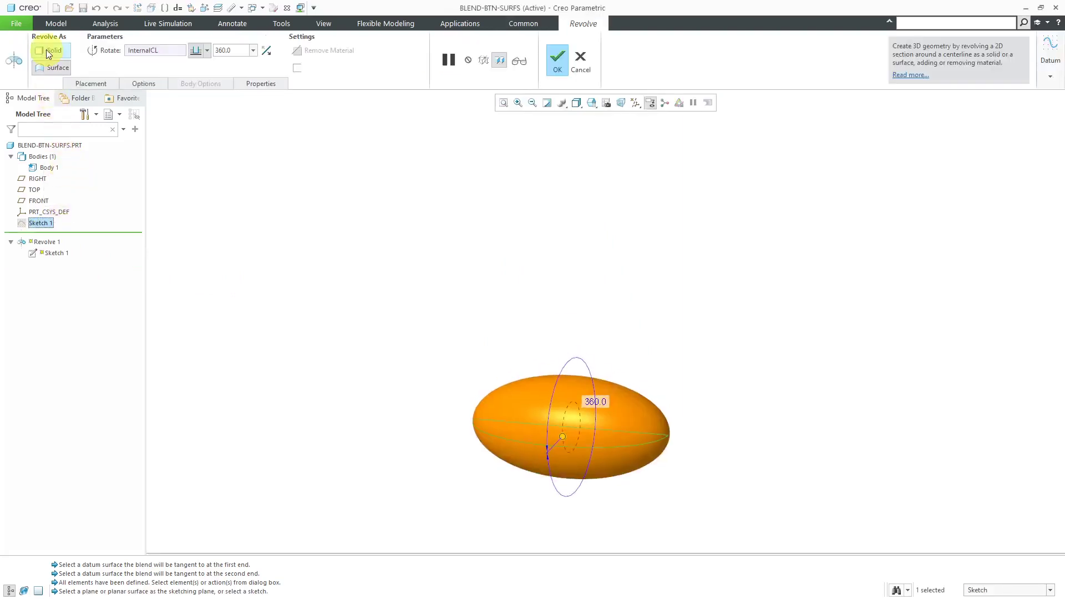
{"action": "middle_click", "coordinate": [215, 219]}
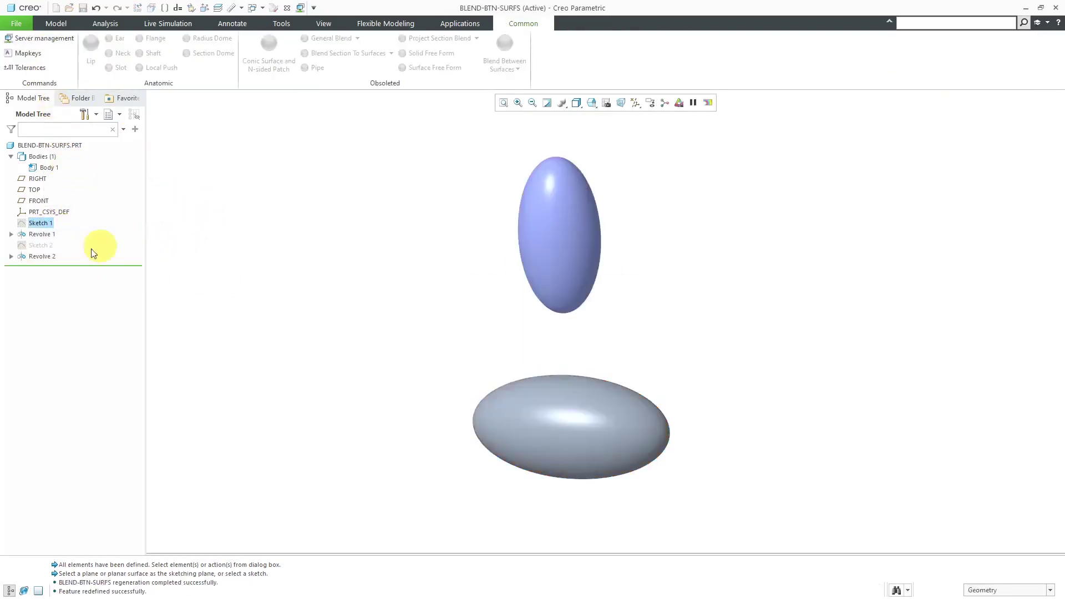
{"action": "left_click", "coordinate": [36, 257]}
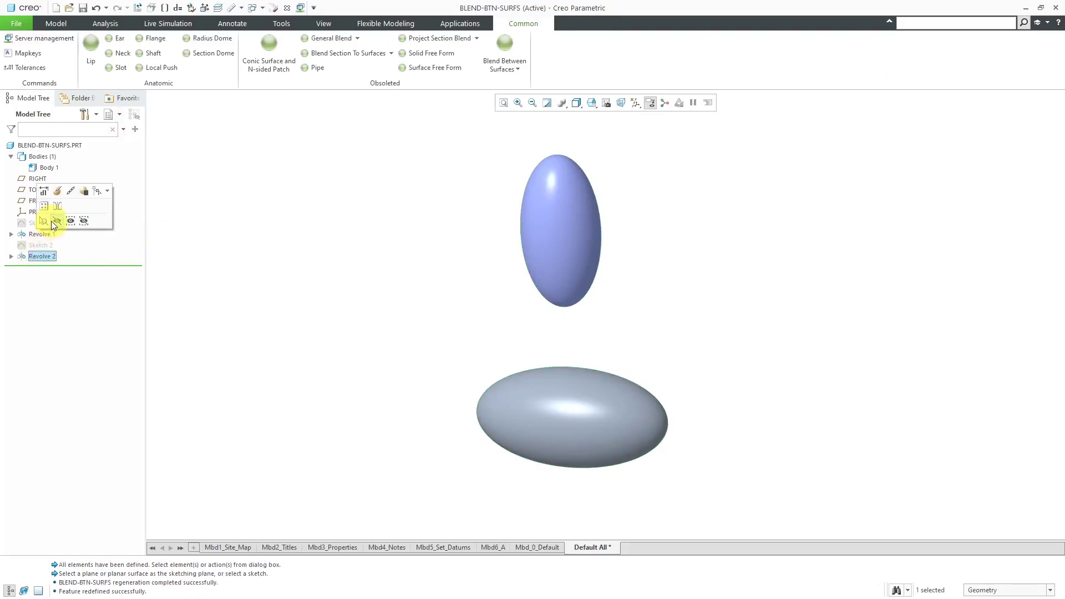
{"action": "left_click", "coordinate": [61, 192]}
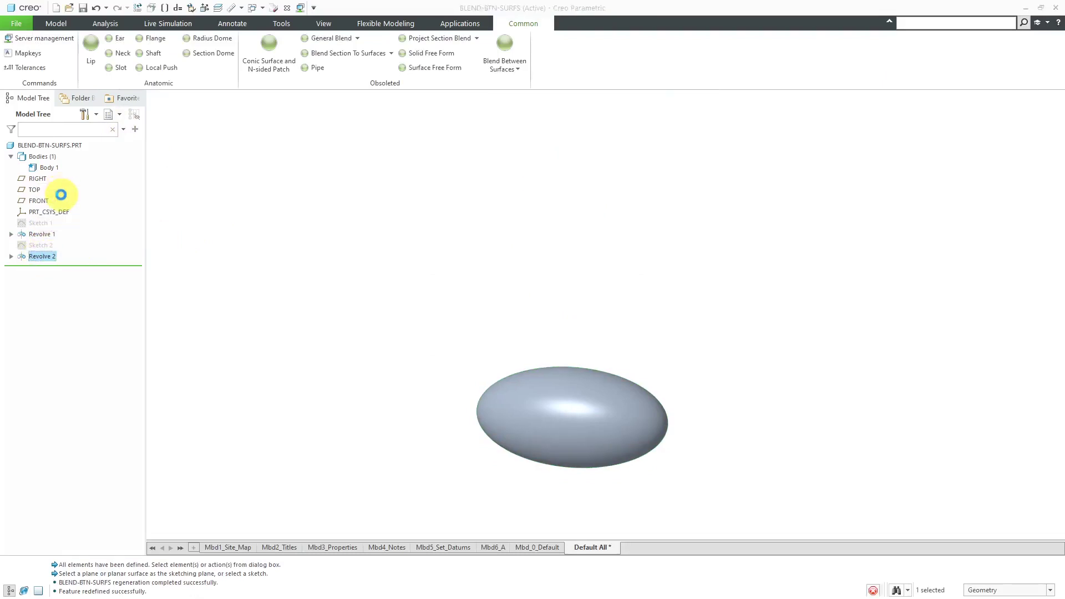
{"action": "middle_click", "coordinate": [110, 68]}
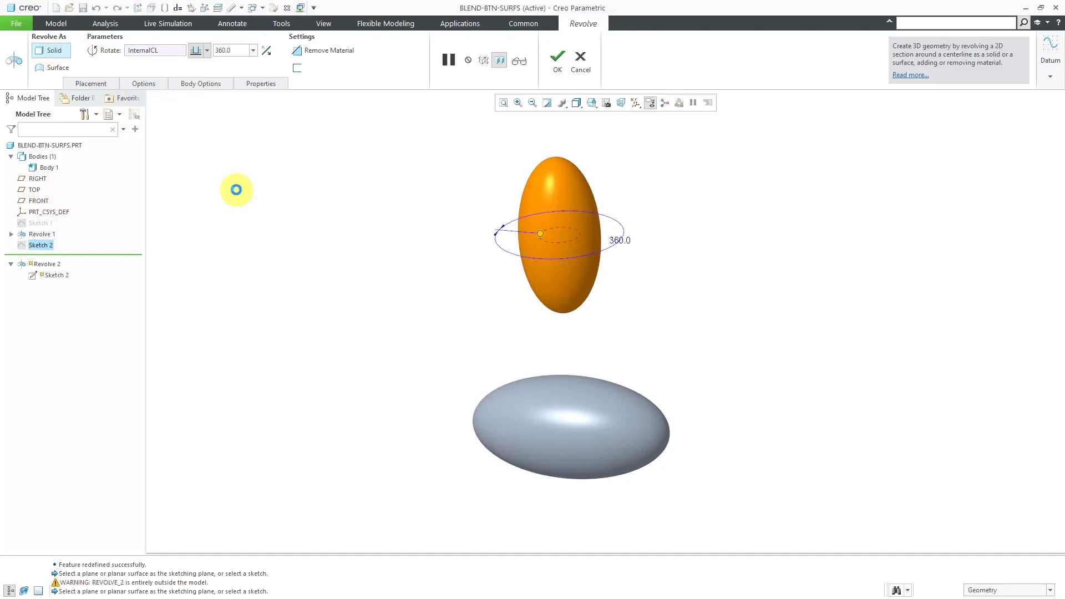
{"action": "mouse_move", "coordinate": [375, 235]}
{"action": "middle_mouse_down"}
{"action": "mouse_move", "coordinate": [416, 234]}
{"action": "mouse_move", "coordinate": [392, 226]}
{"action": "mouse_move", "coordinate": [391, 244]}
{"action": "mouse_move", "coordinate": [388, 235]}
{"action": "middle_mouse_up"}
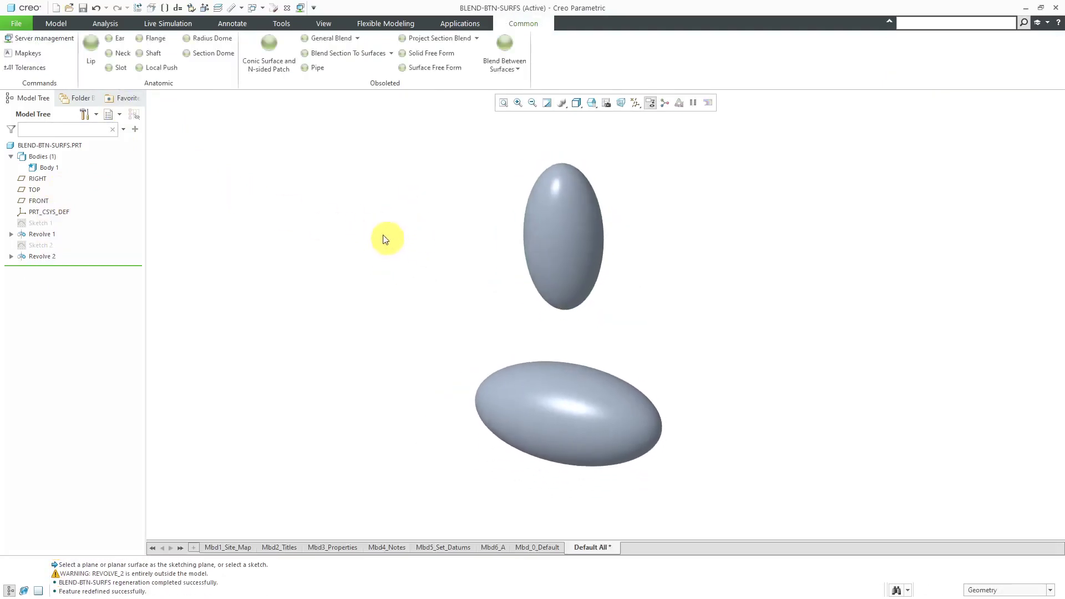
{"action": "left_click", "coordinate": [501, 72]}
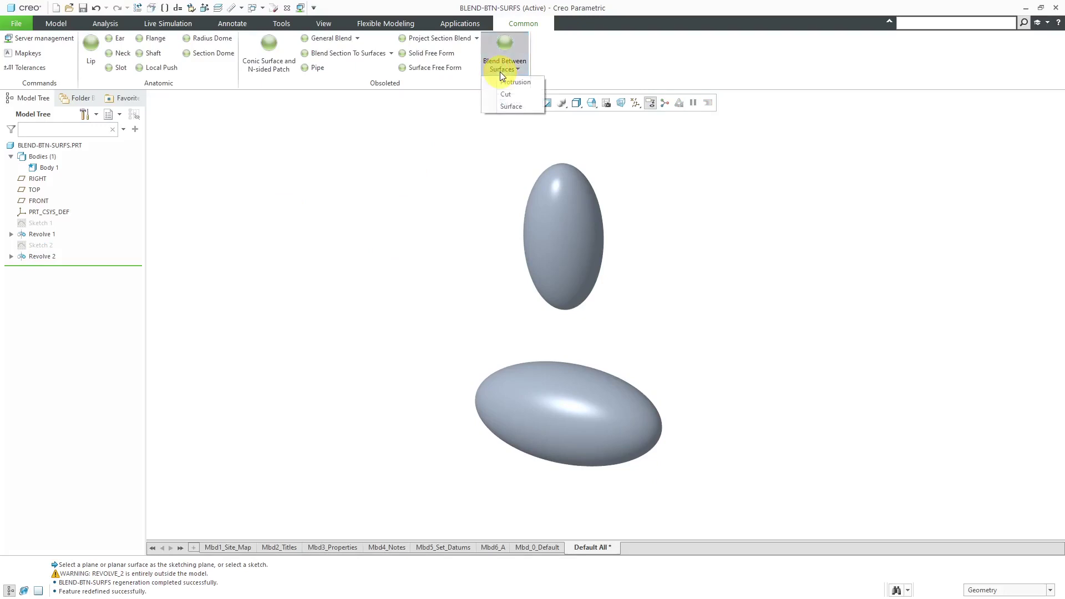
{"action": "left_click", "coordinate": [514, 107]}
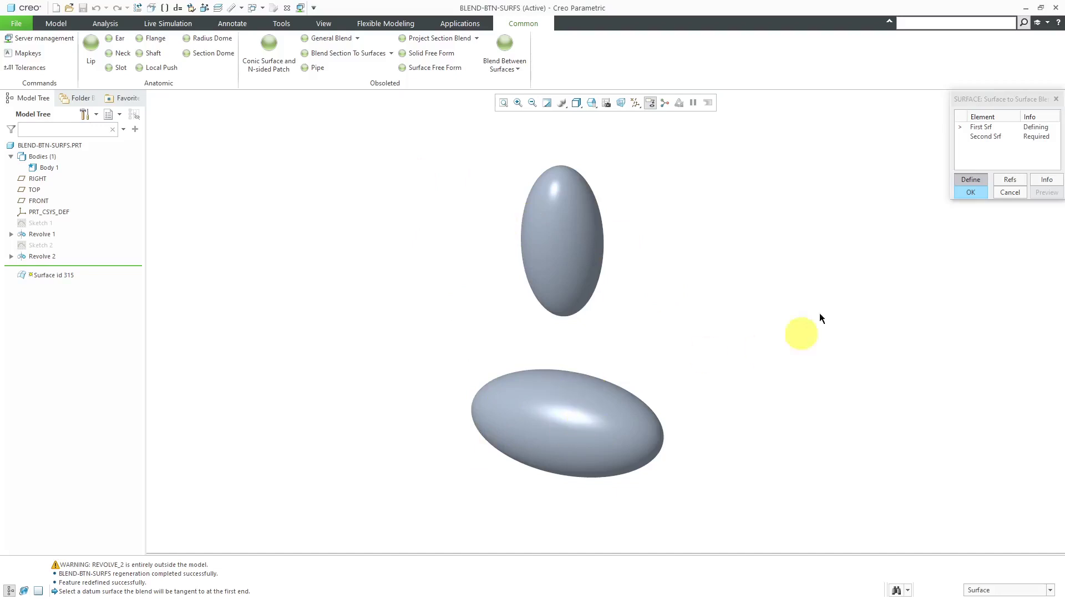
{"action": "left_click", "coordinate": [1010, 193]}
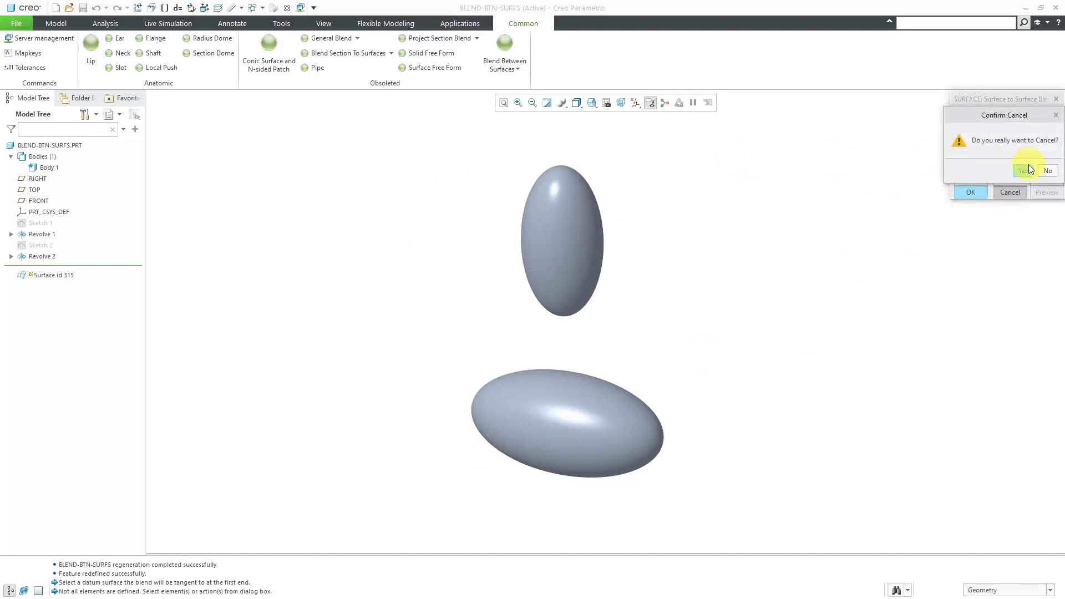
{"action": "left_click", "coordinate": [1023, 170]}
{"action": "left_click", "coordinate": [507, 72]}
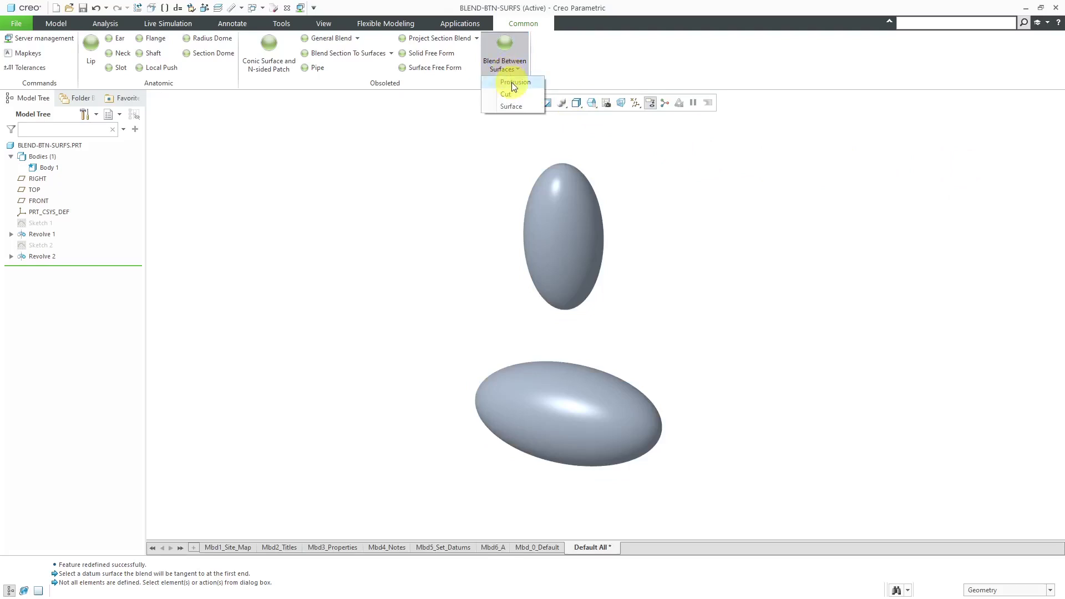
- Create Protrusion id 315, a solid blend from the lower ellipsoid to the upper ellipsoid
{"action": "left_click", "coordinate": [512, 82]}
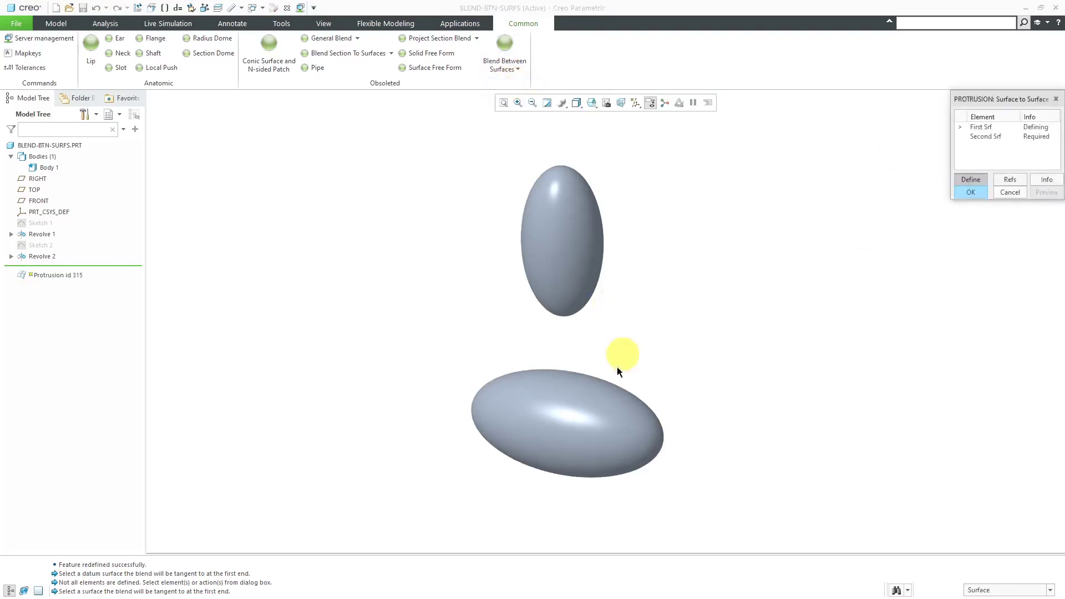
{"action": "left_click", "coordinate": [583, 404]}
{"action": "left_click", "coordinate": [555, 295]}
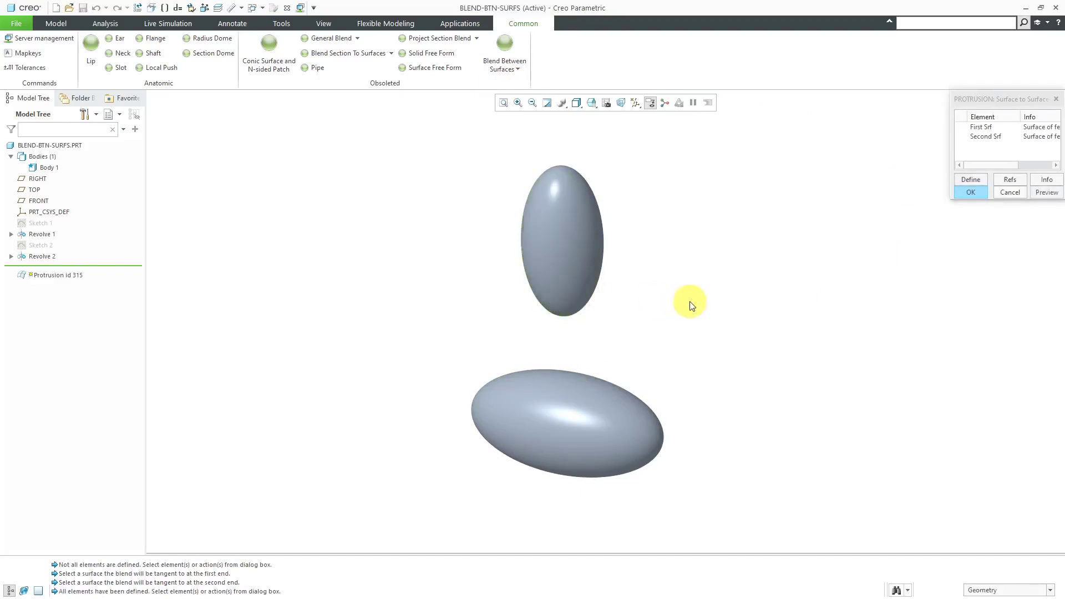
{"action": "middle_click", "coordinate": [690, 301]}
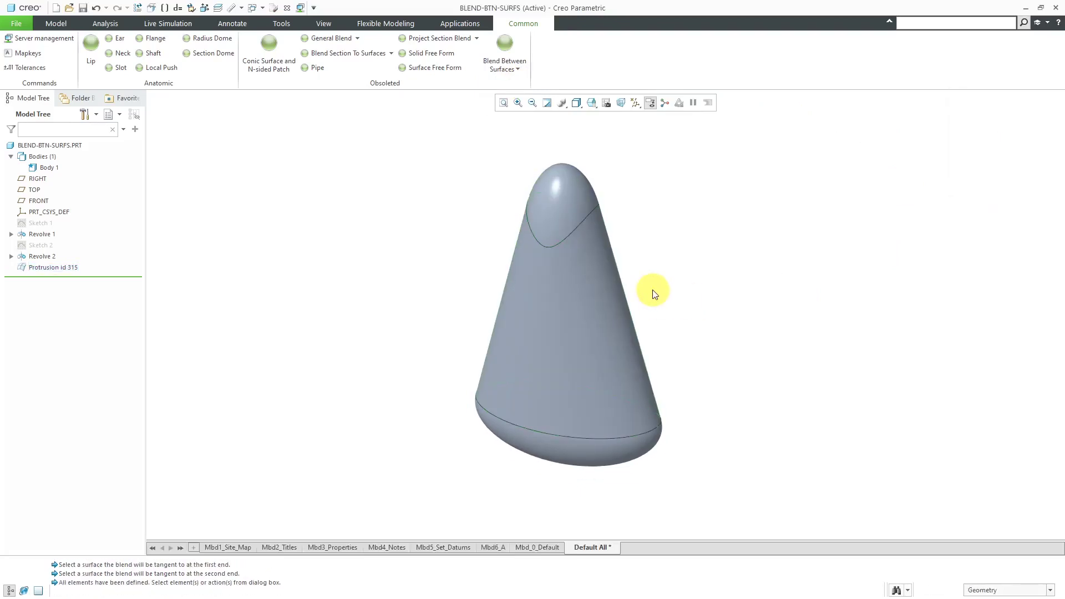
{"action": "middle_click_drag", "start_coordinate": [651, 290], "coordinate": [681, 276]}
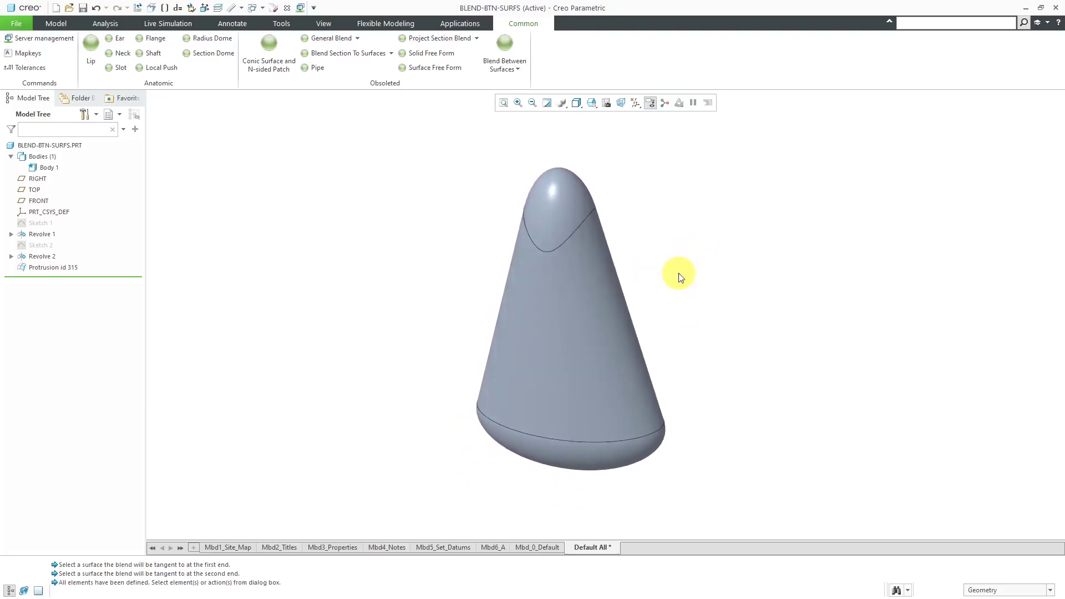
- Delete the blend protrusion Protrusion id 315
{"action": "left_click", "coordinate": [61, 271]}
{"action": "right_click", "coordinate": [61, 270]}
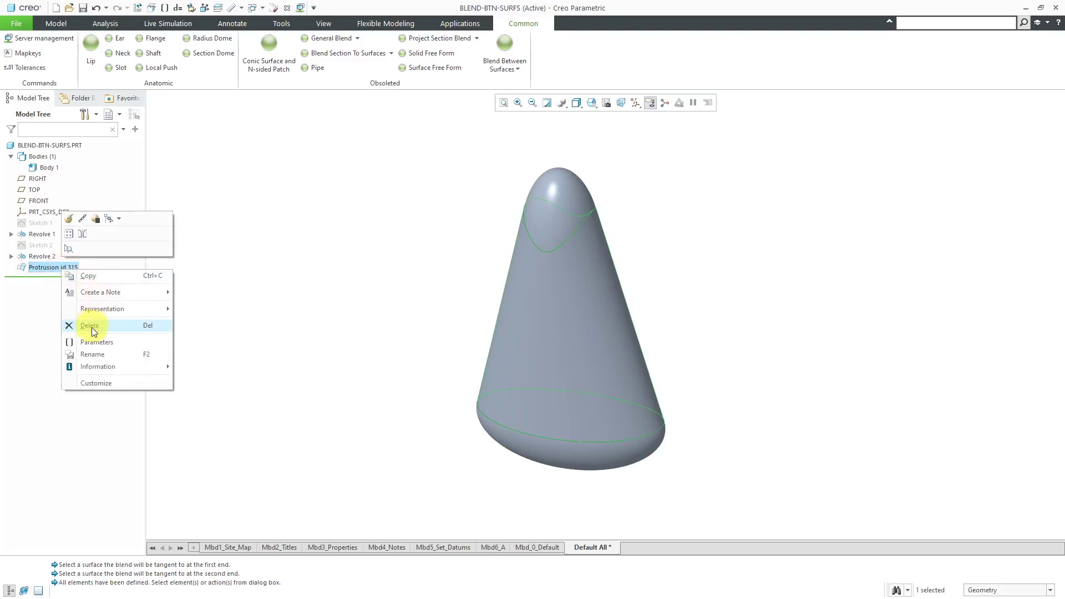
{"action": "left_click", "coordinate": [90, 326]}
{"action": "left_click", "coordinate": [500, 319]}
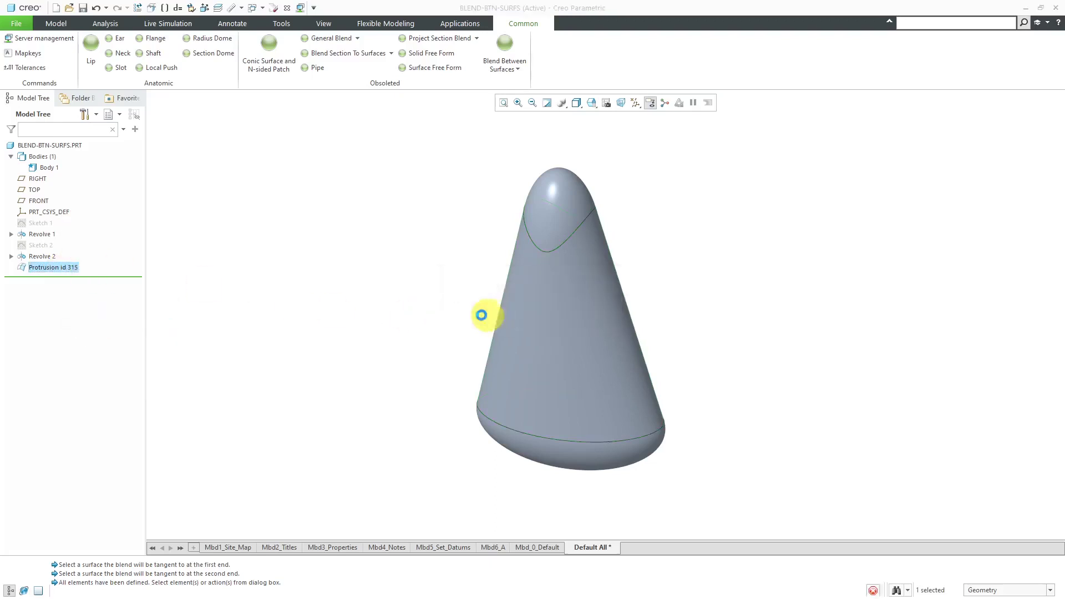
- Redefine Revolve 2 to create a new body, Body 2
{"action": "left_click", "coordinate": [42, 256]}
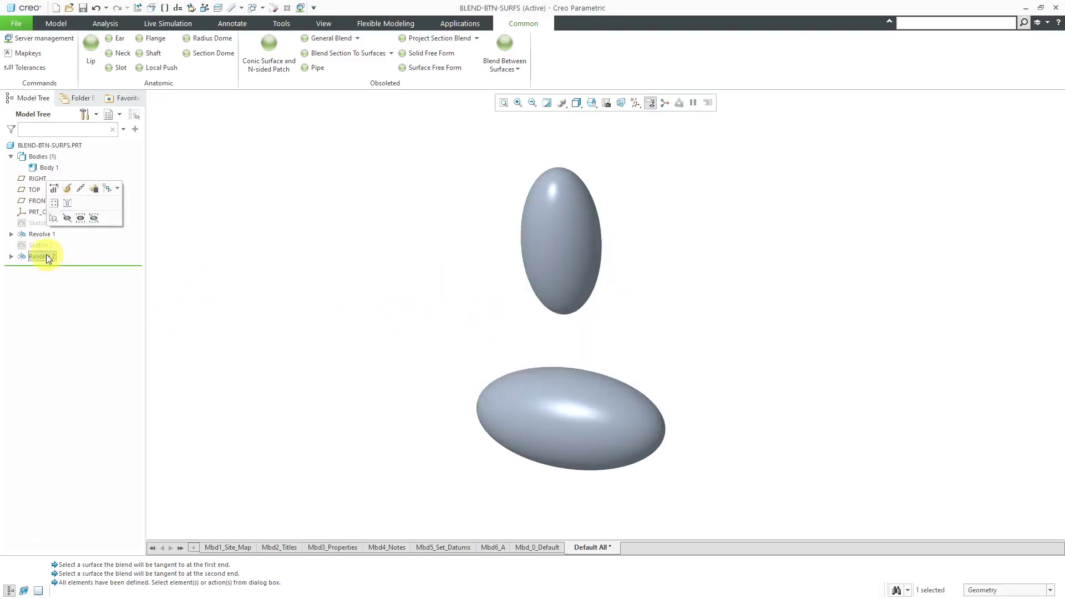
{"action": "left_click", "coordinate": [66, 187]}
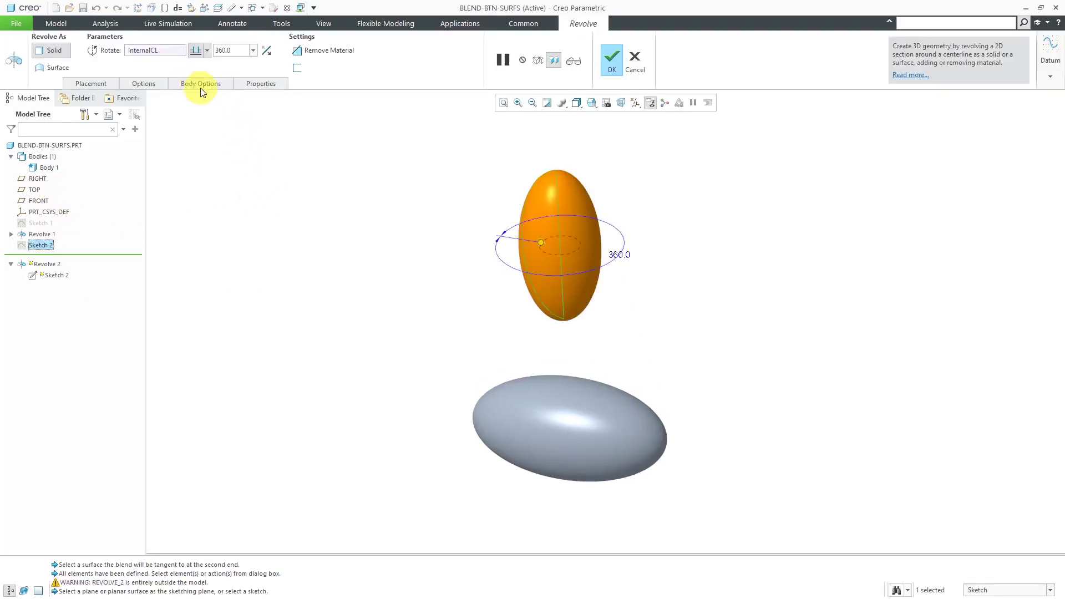
{"action": "left_click", "coordinate": [201, 88]}
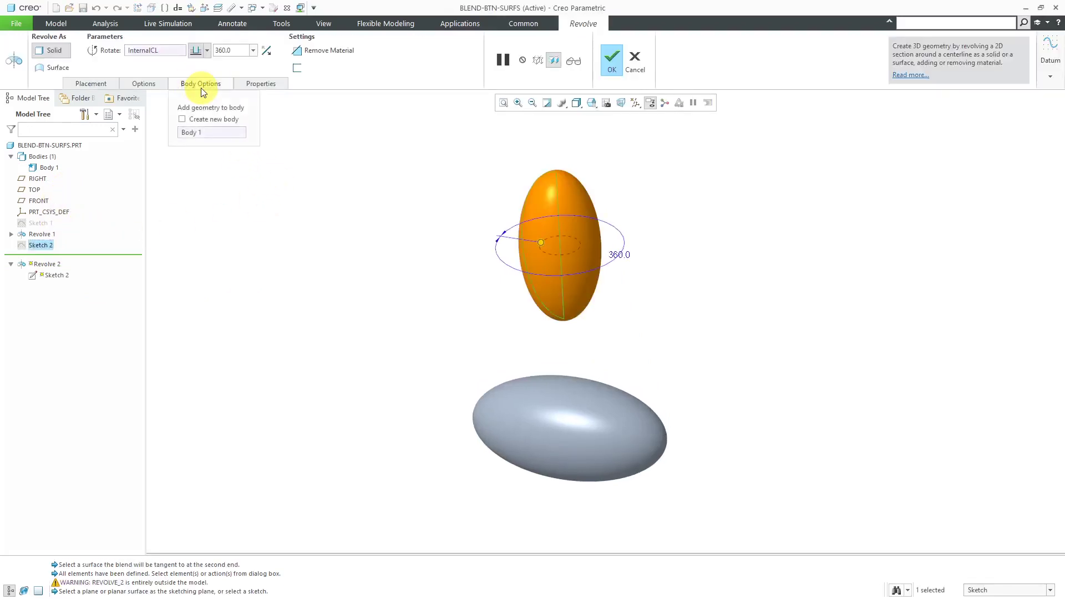
{"action": "left_click", "coordinate": [182, 120]}
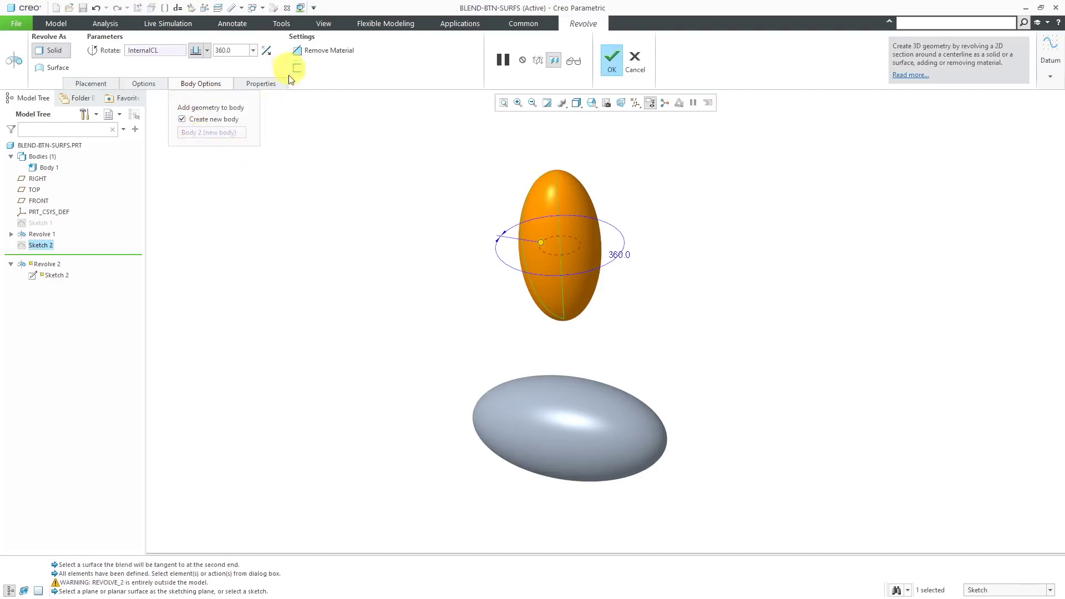
{"action": "middle_click", "coordinate": [314, 149]}
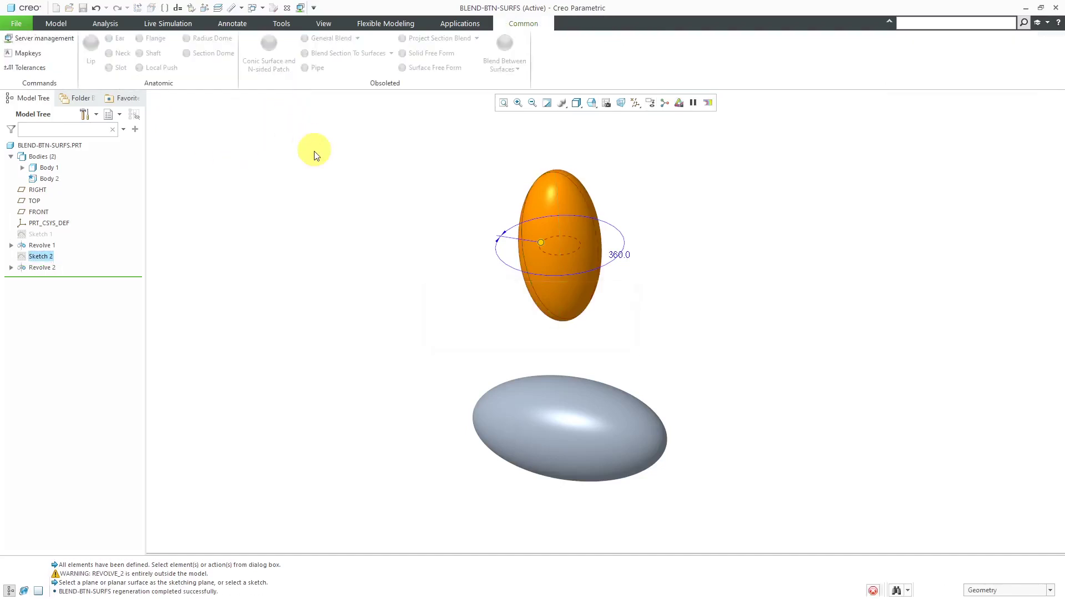
- Expand both bodies and set Body 1 as the default body
{"action": "left_click", "coordinate": [22, 179]}
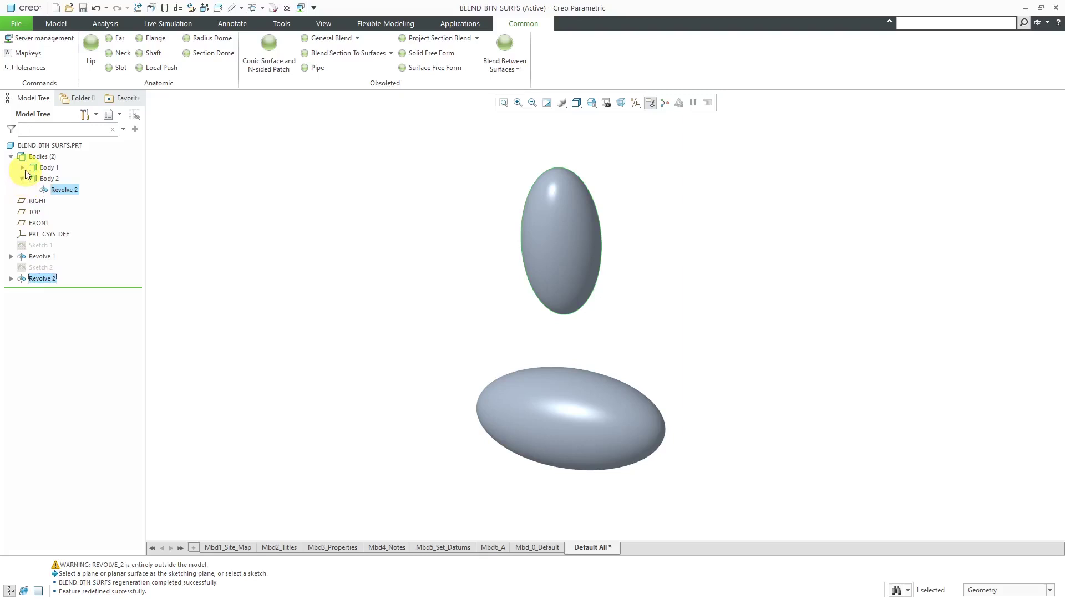
{"action": "left_click", "coordinate": [23, 167]}
{"action": "left_click", "coordinate": [48, 167]}
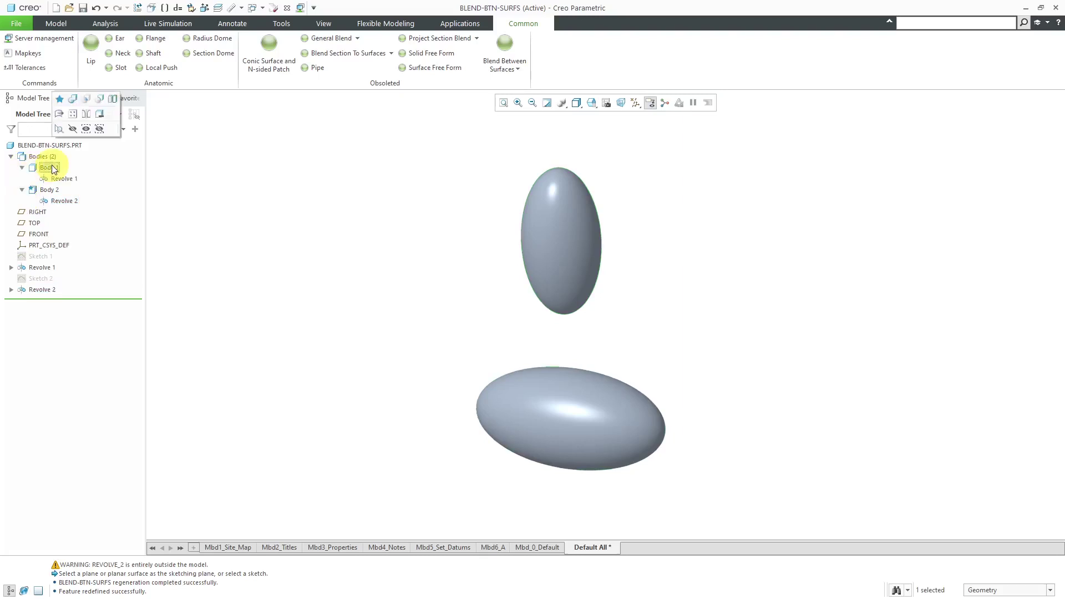
{"action": "left_click", "coordinate": [60, 99]}
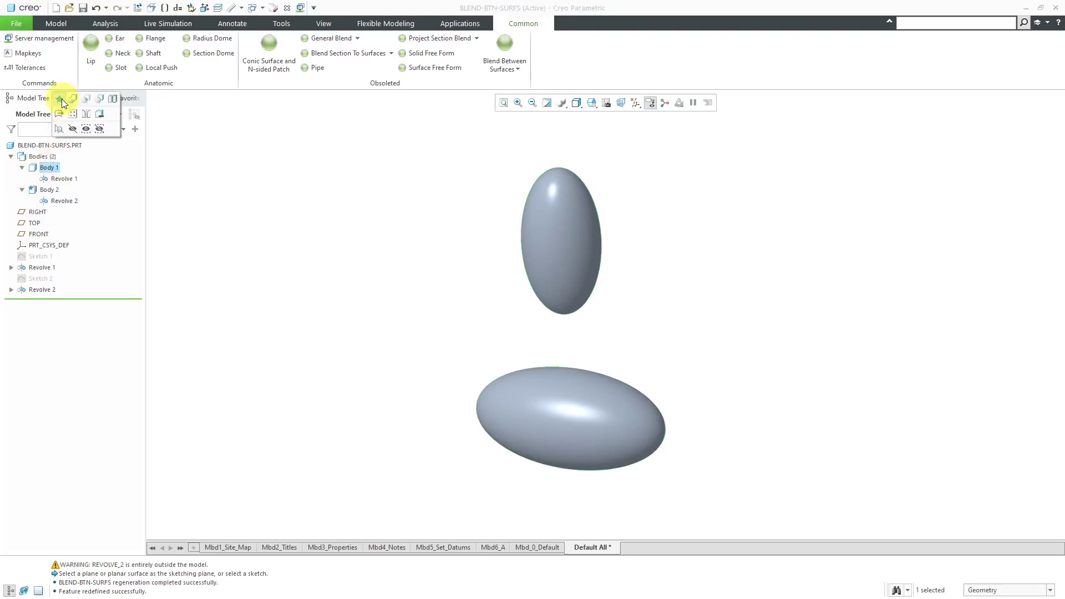
{"action": "left_click", "coordinate": [513, 73]}
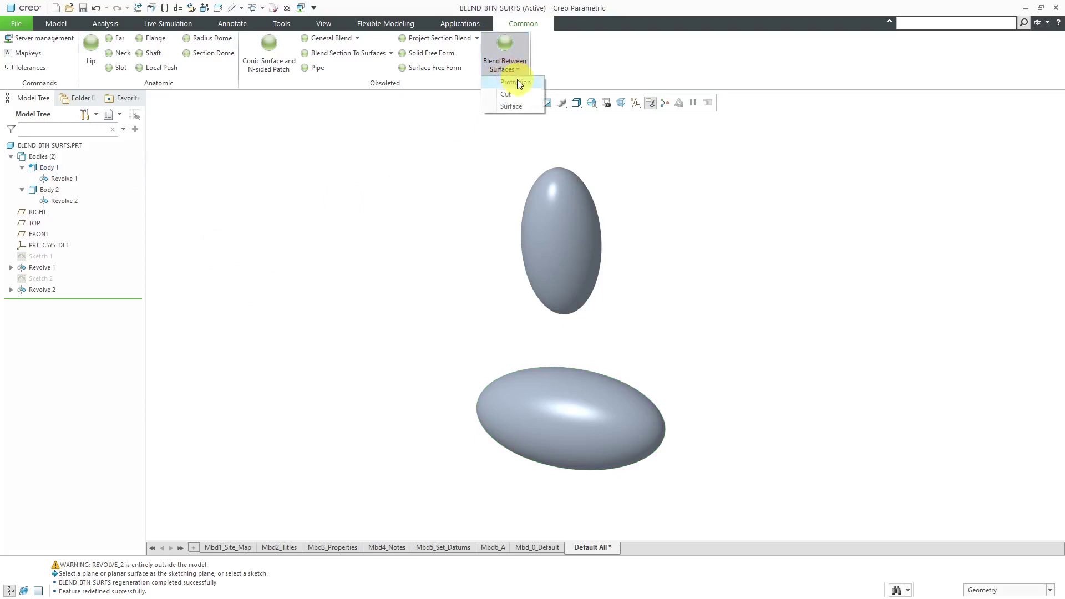
{"action": "left_click", "coordinate": [517, 82]}
{"action": "left_click", "coordinate": [530, 254]}
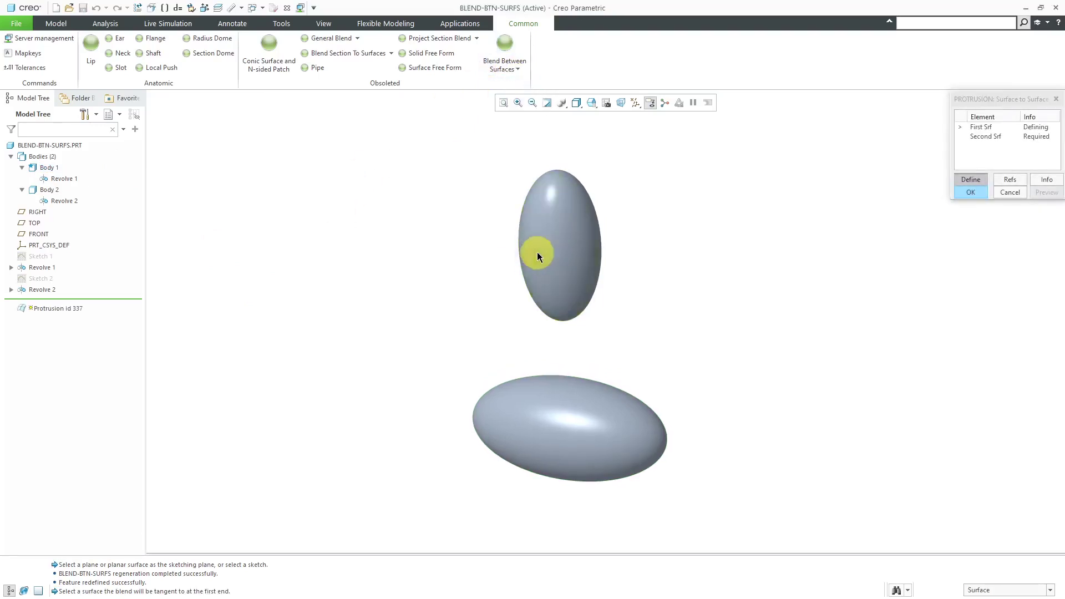
{"action": "left_click", "coordinate": [541, 408]}
{"action": "left_click", "coordinate": [969, 191]}
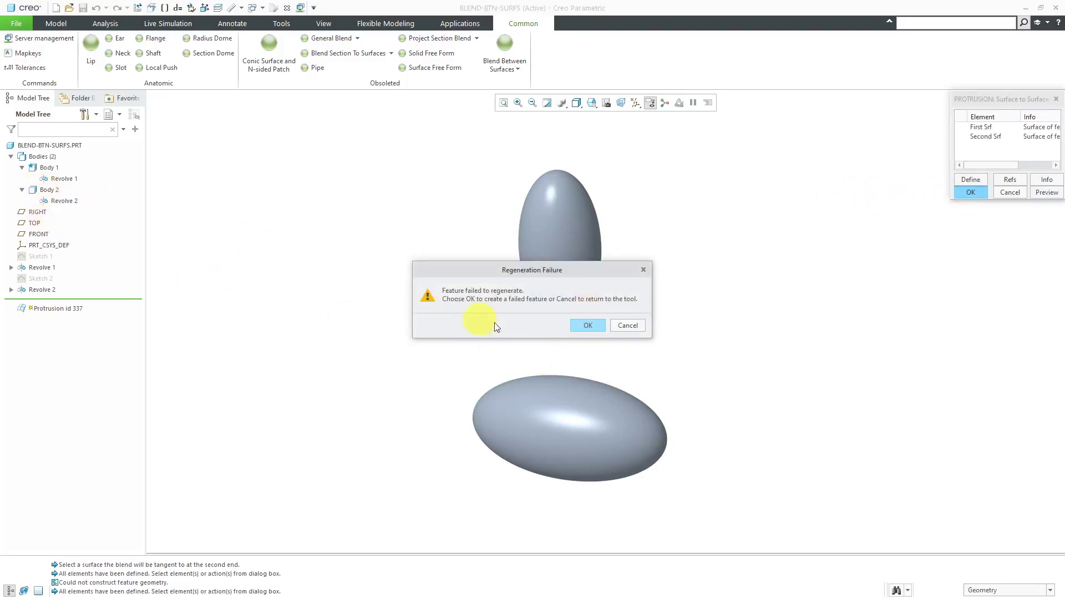
{"action": "left_click", "coordinate": [638, 328]}
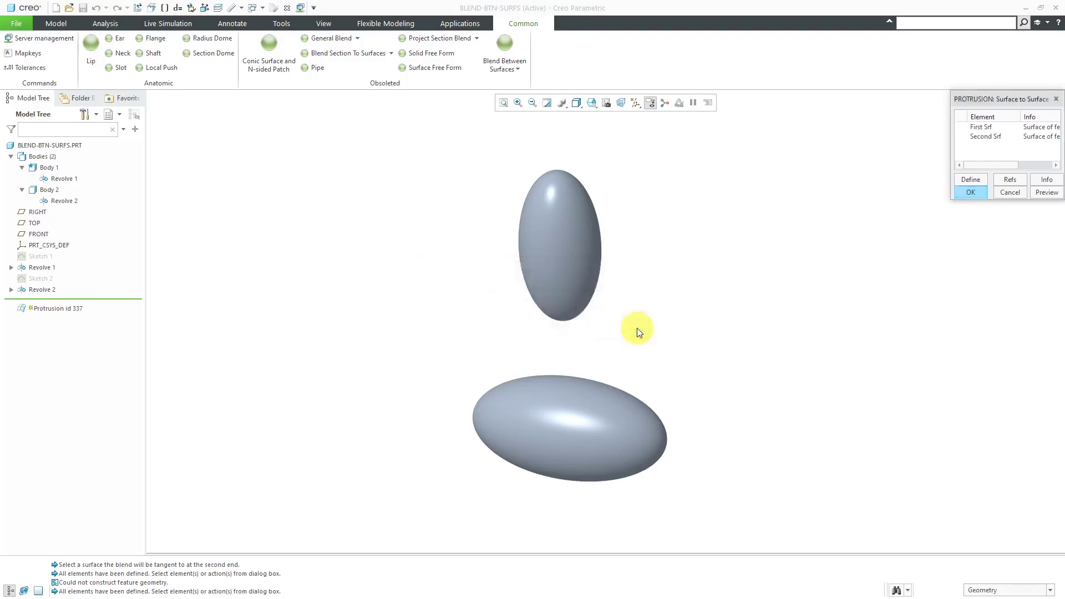
{"action": "left_click", "coordinate": [1013, 192]}
{"action": "left_click", "coordinate": [1023, 170]}
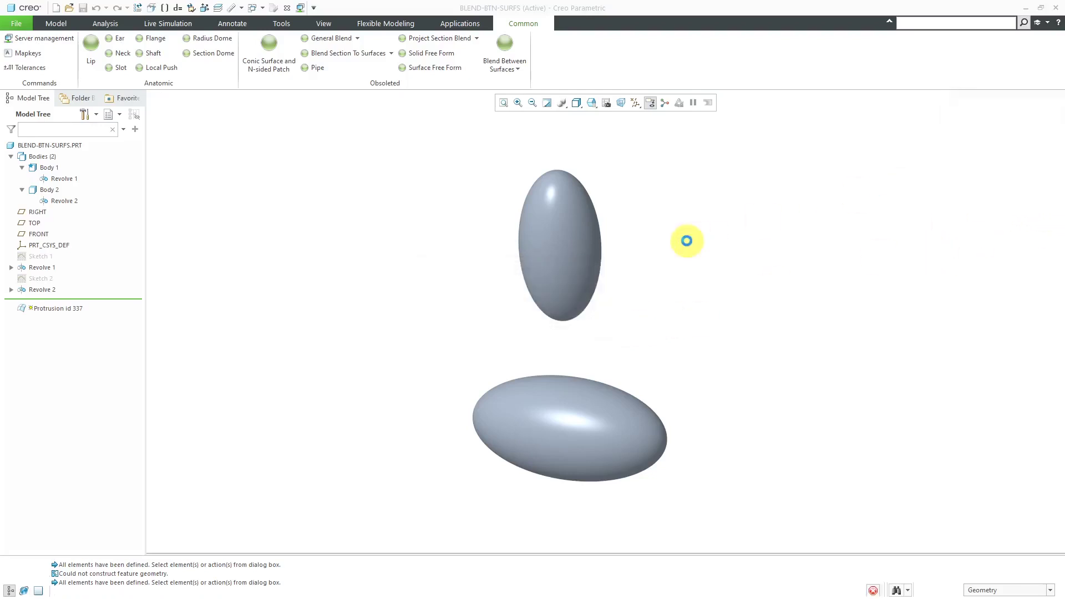
{"action": "left_click", "coordinate": [496, 68]}
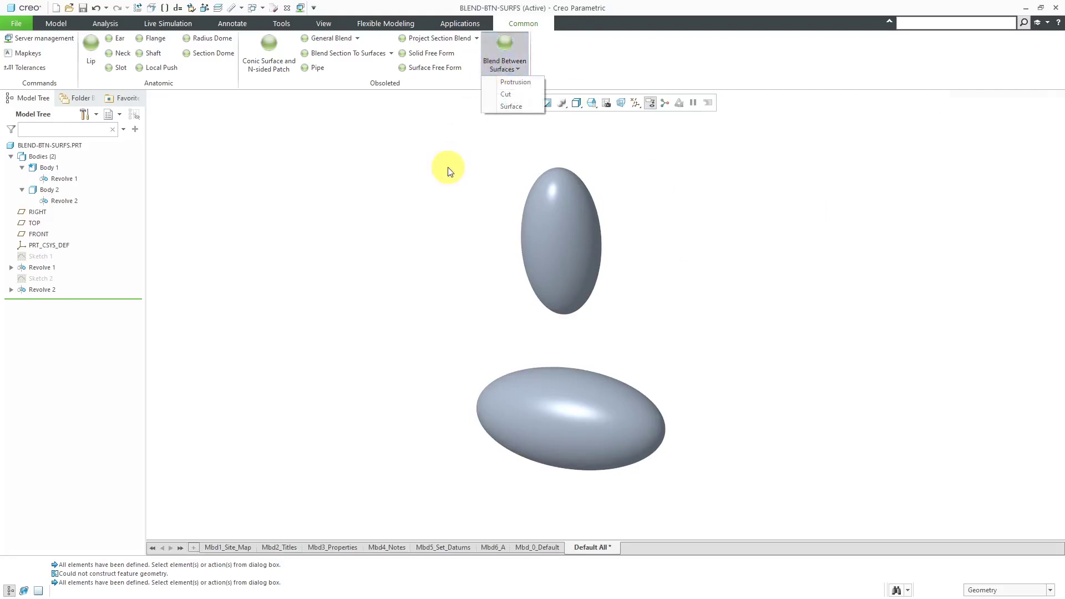